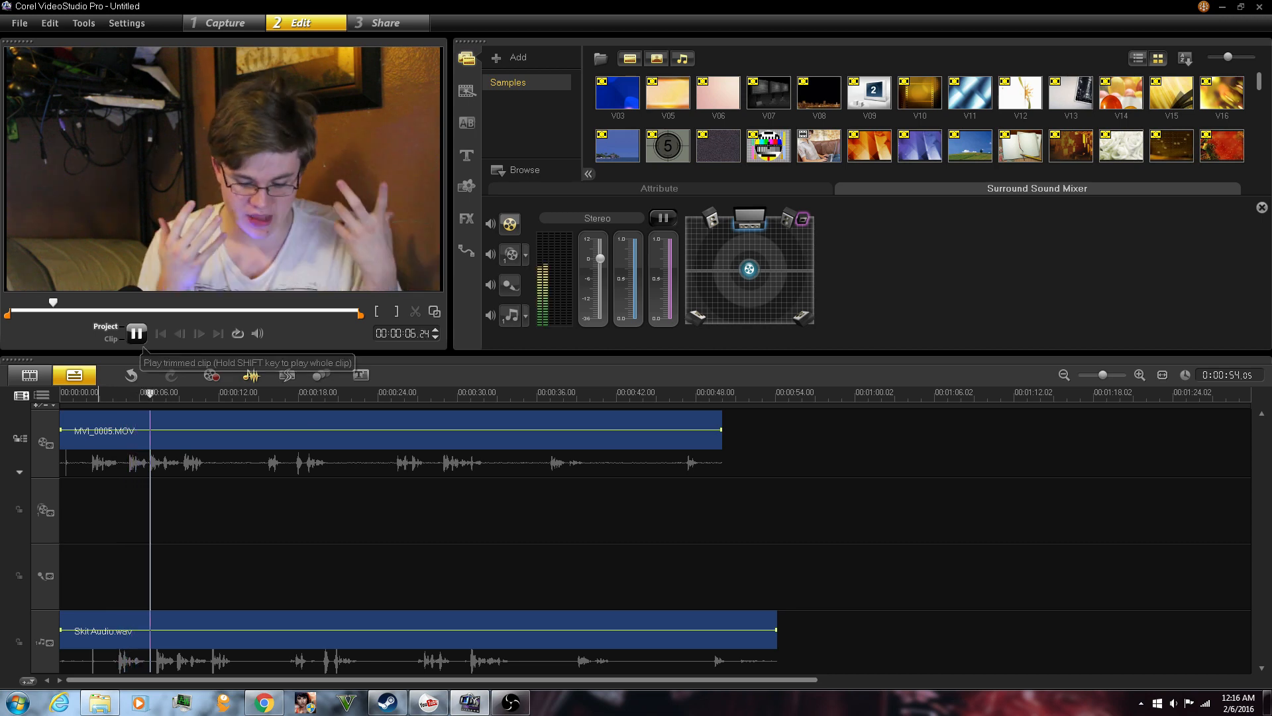
Stop playback and place the playhead just before the clap in the MVI_0005.MOV waveform, at 00:00:00.13.
left_click(139, 339)
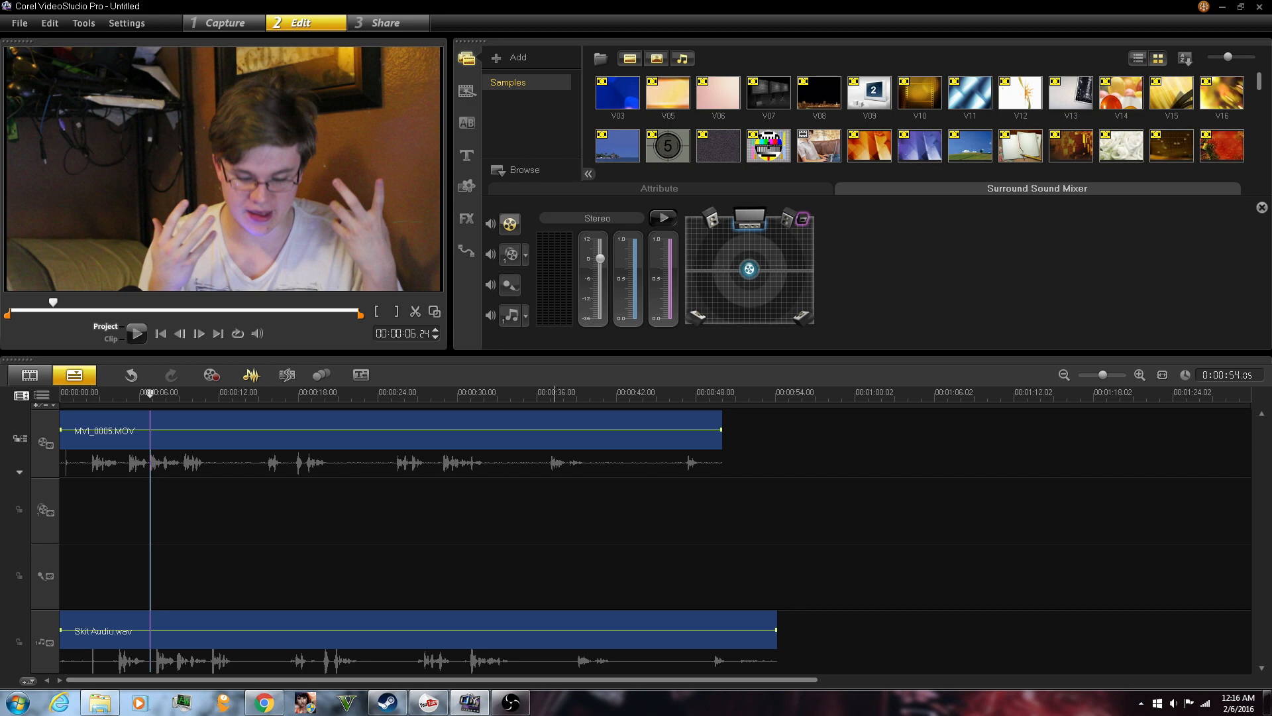
scroll(554, 393, "up", 5)
scroll(554, 464, "left", 10)
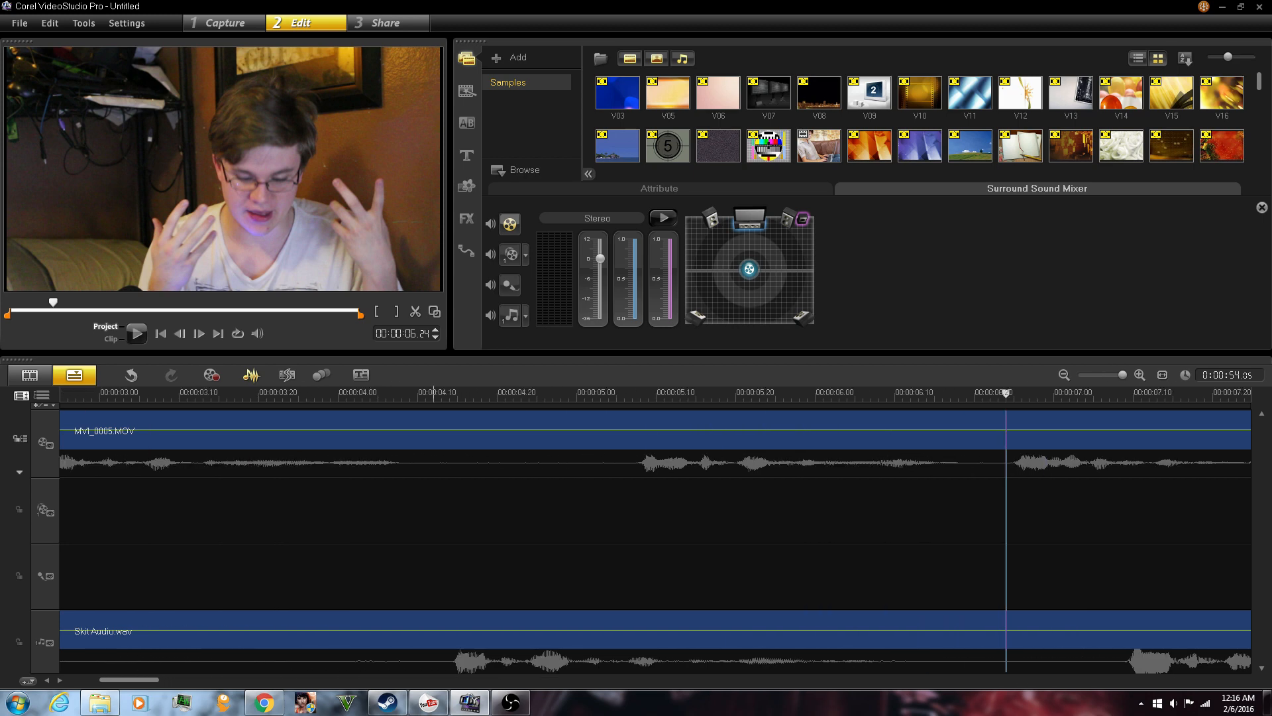
scroll(554, 463, "left", 4)
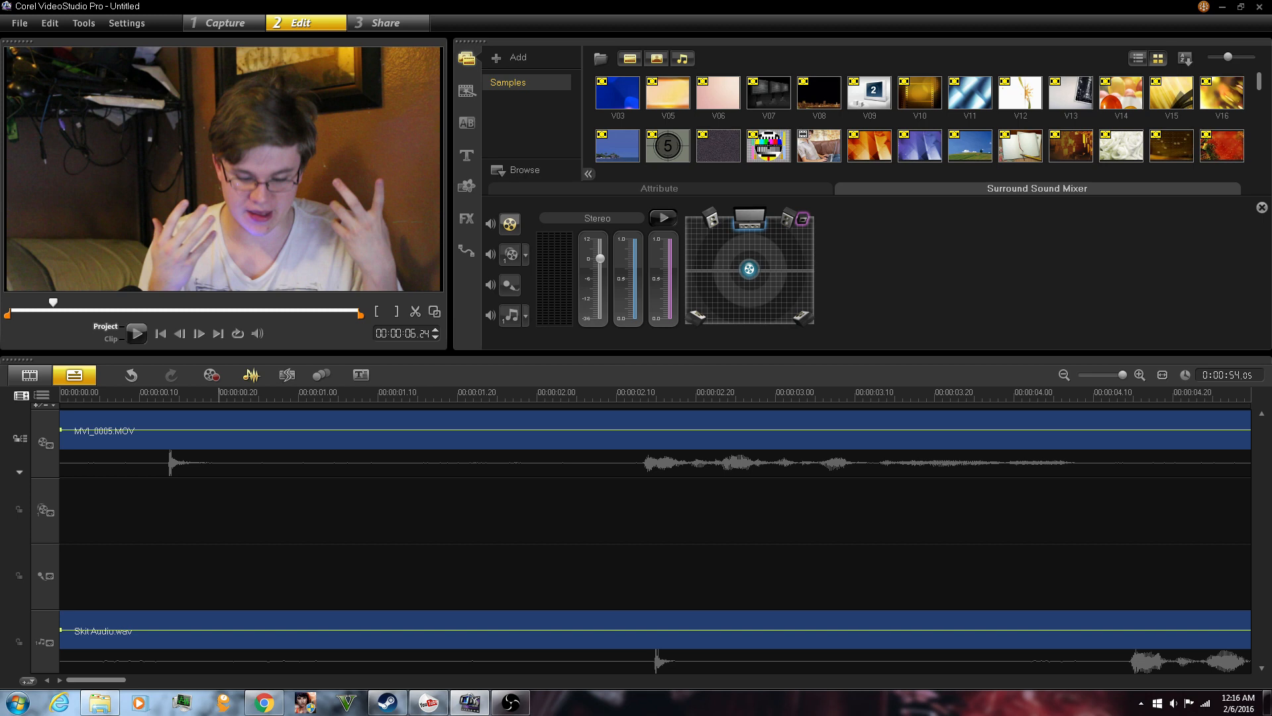
left_click(163, 392)
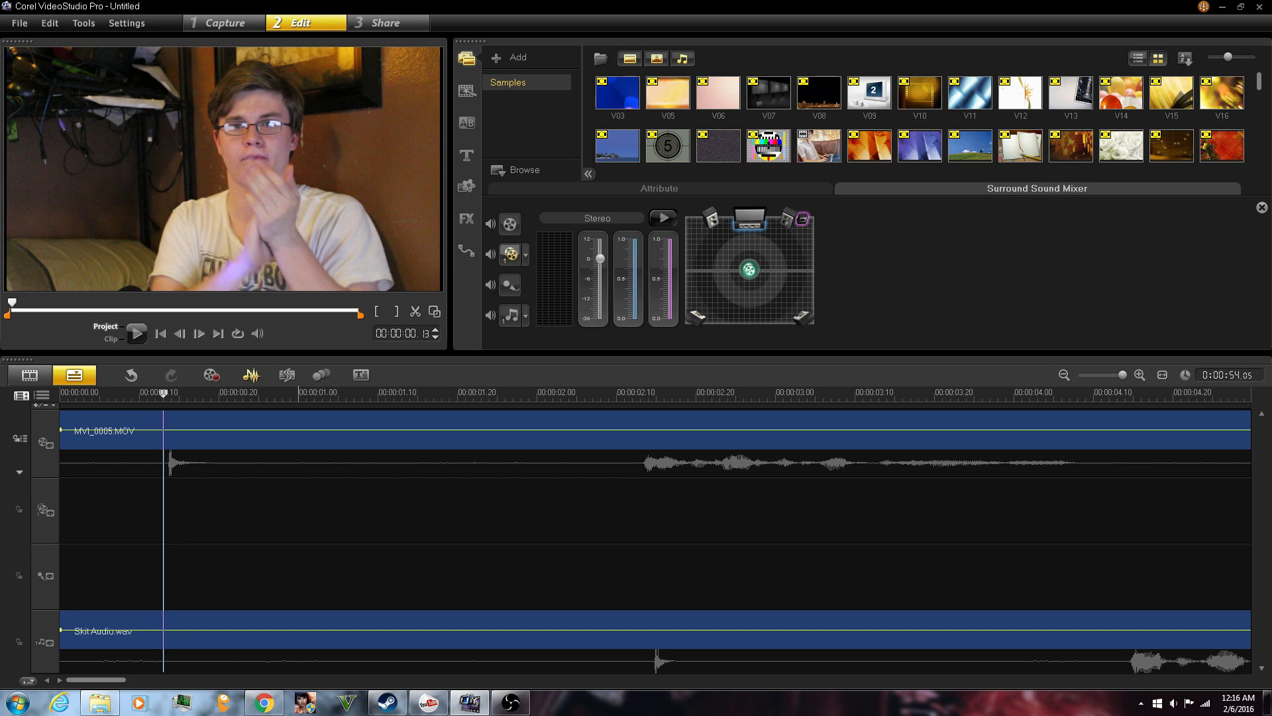
left_click(275, 630)
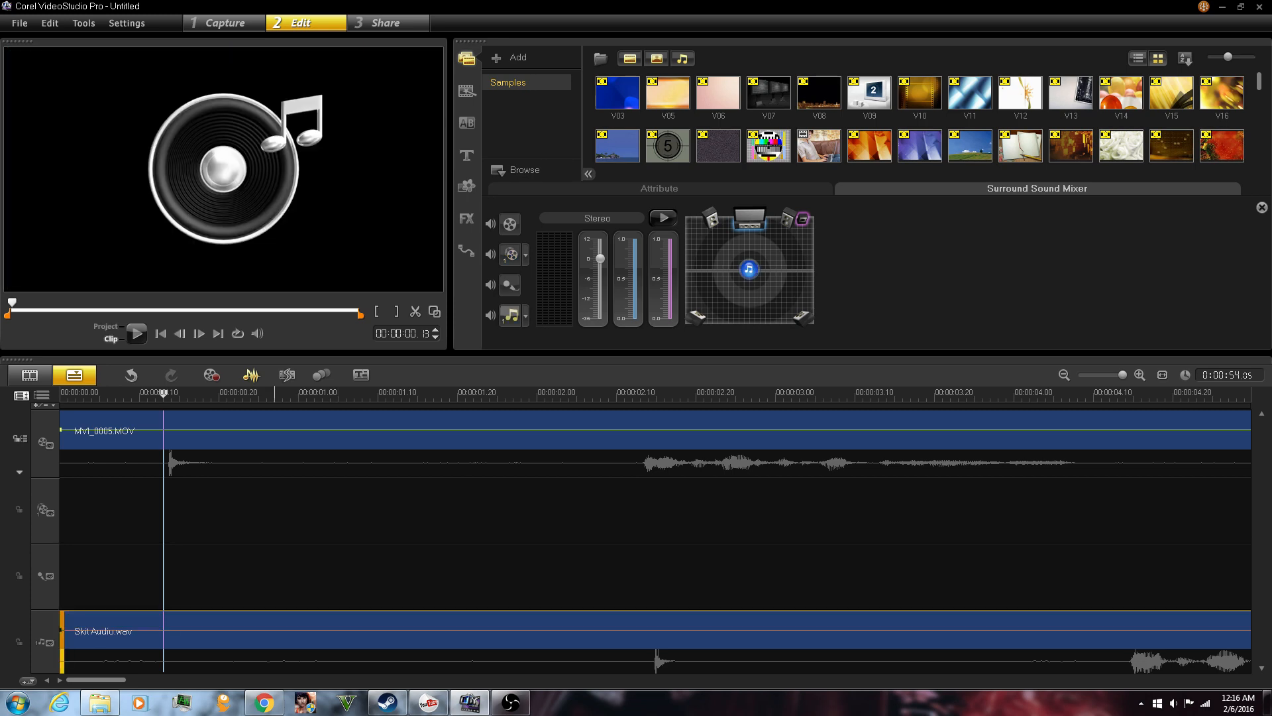
right_click(276, 631)
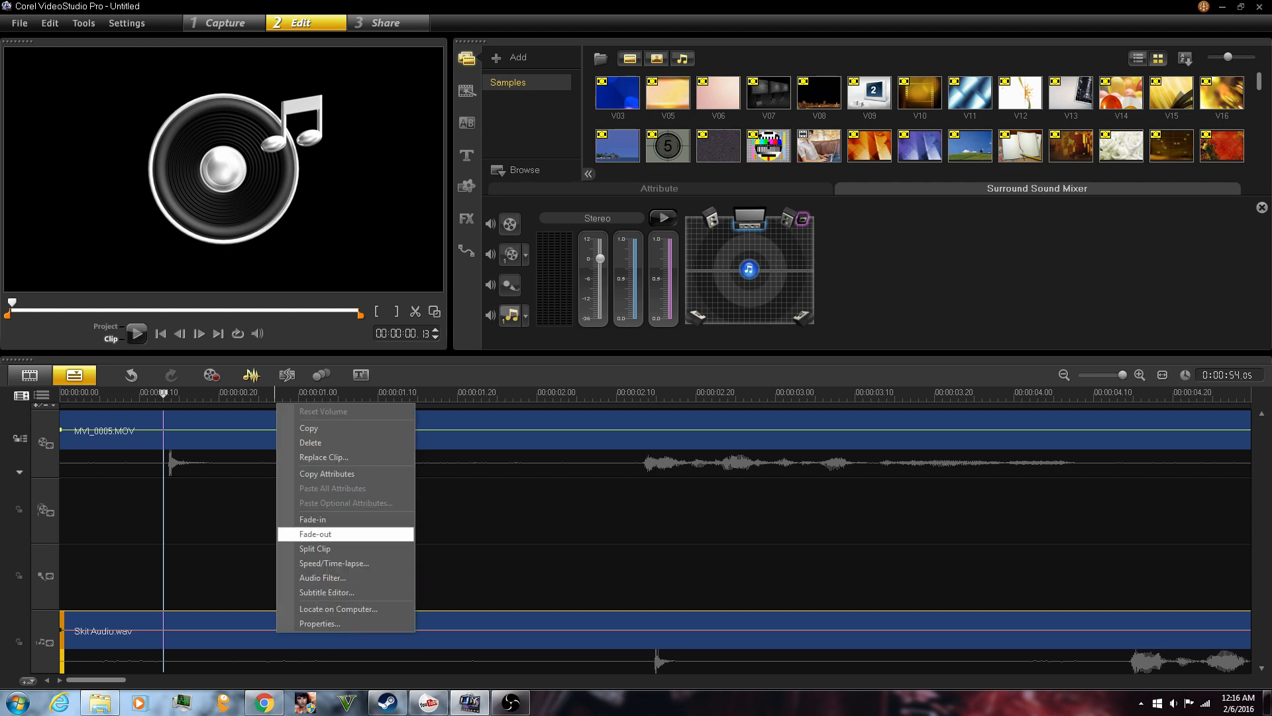
left_click(250, 575)
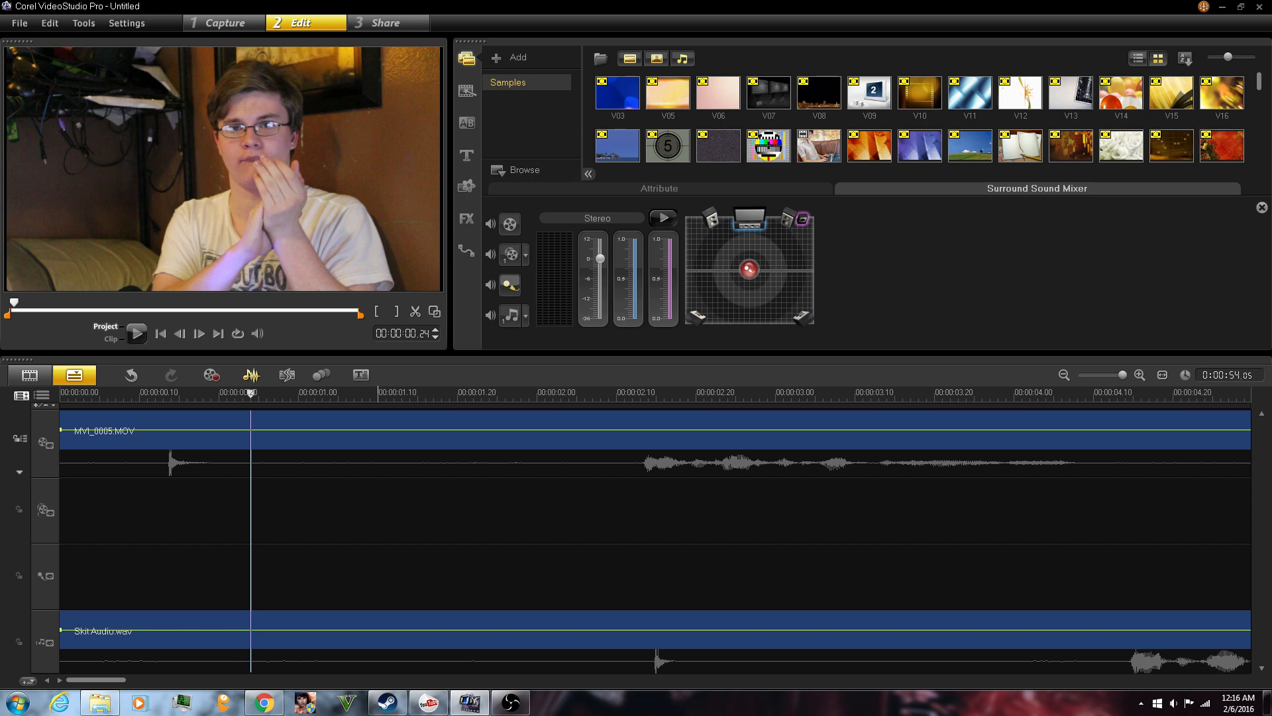
Delete Skit Audio.wav from the music track and move the playhead to the beginning of the timeline.
left_click(187, 630)
key("Delete")
left_click(46, 575)
left_click(45, 575)
left_click(67, 392)
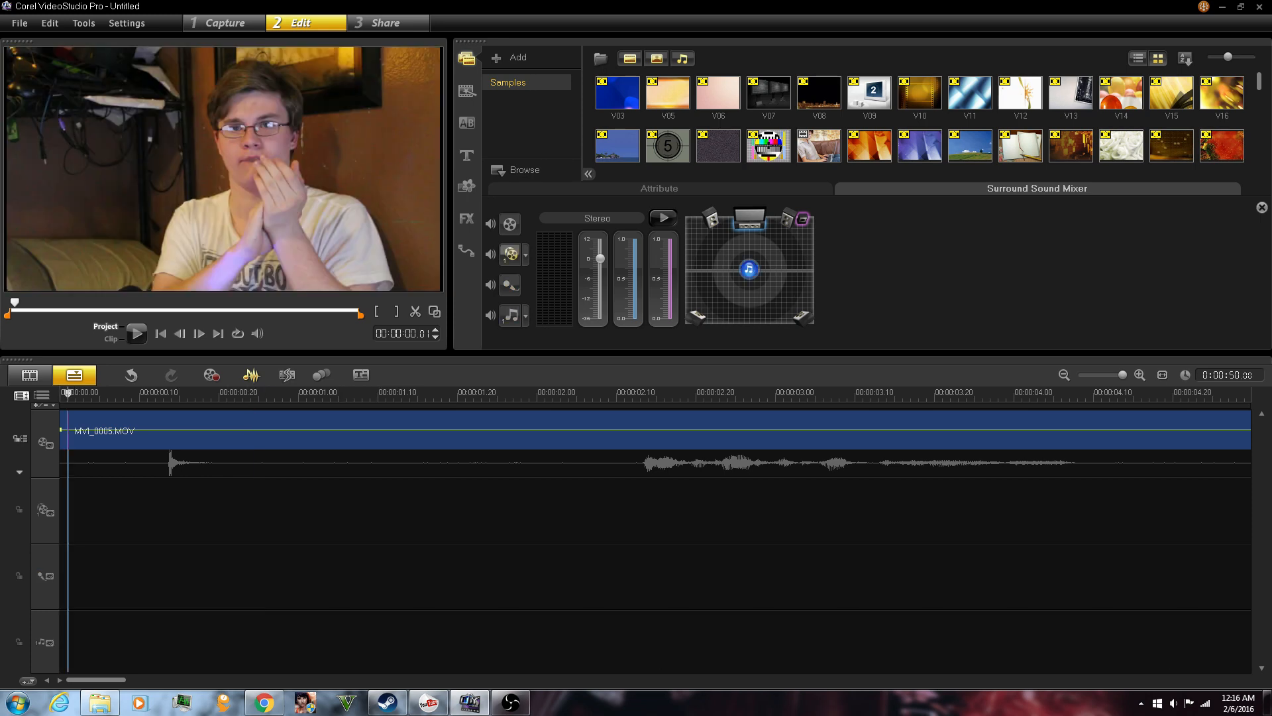
Play the project with only the camera audio, return to its start, and undo the deletion of Skit Audio.wav.
left_click(137, 333)
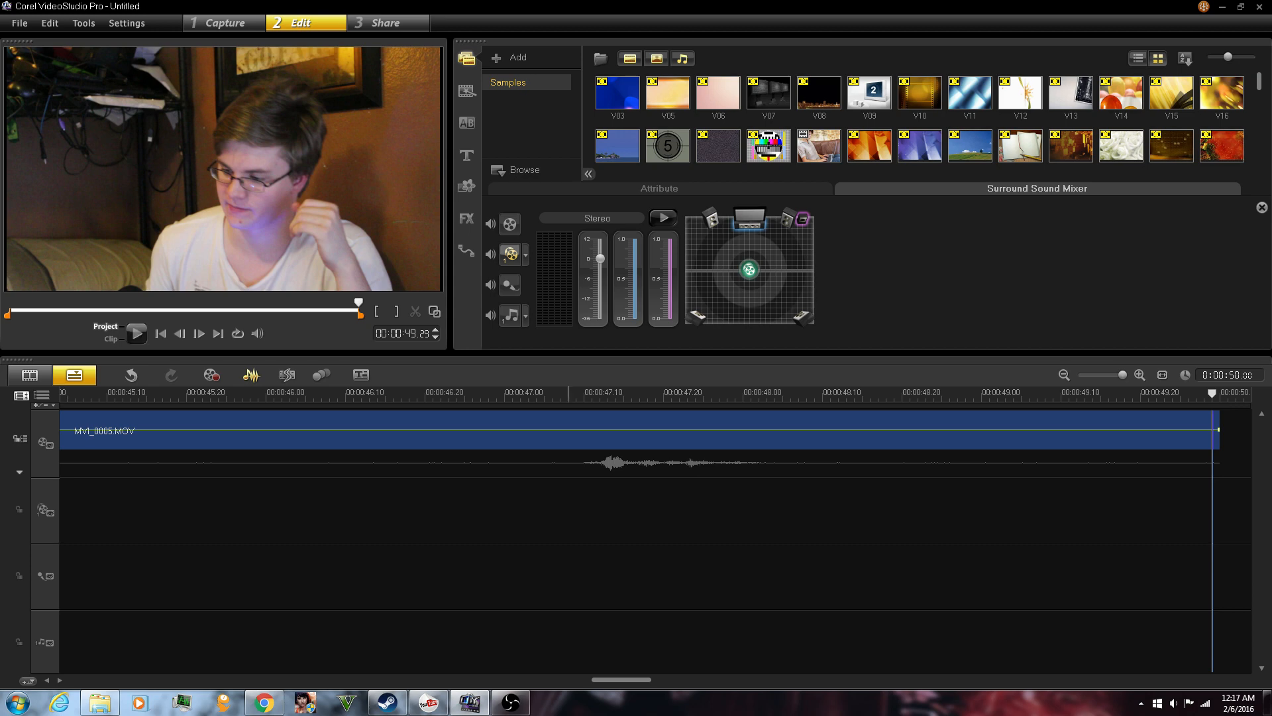
left_click(656, 575)
left_click(161, 333)
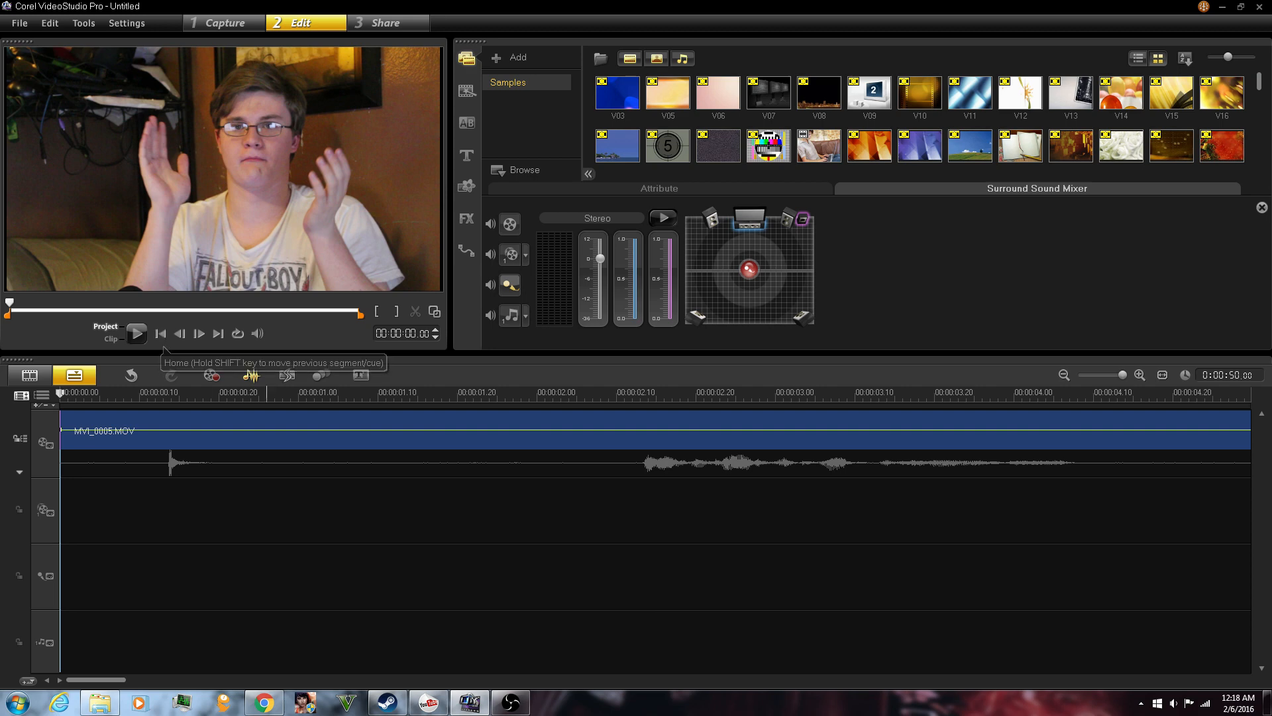
key("ctrl+z")
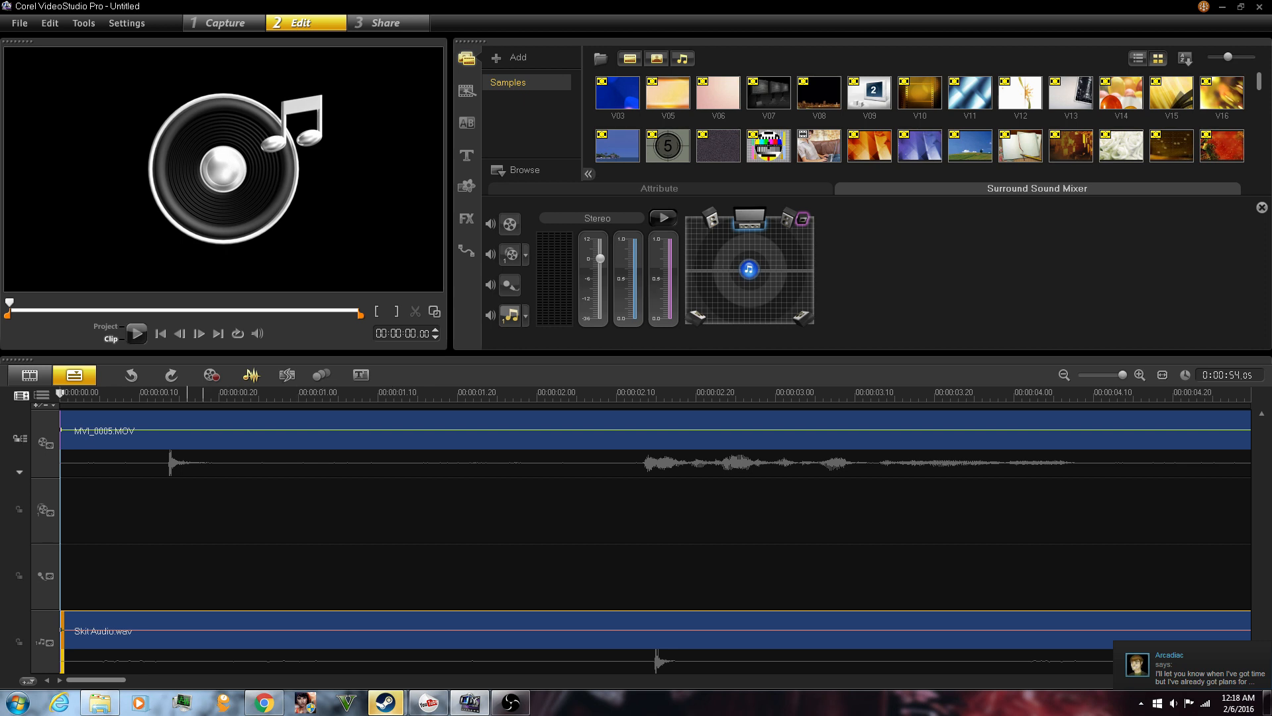
Split both clips at 00:00:00.13, just before the video's clap, and delete the leading pieces of MVI_0005.MOV and Skit Audio.wav.
left_click(648, 575)
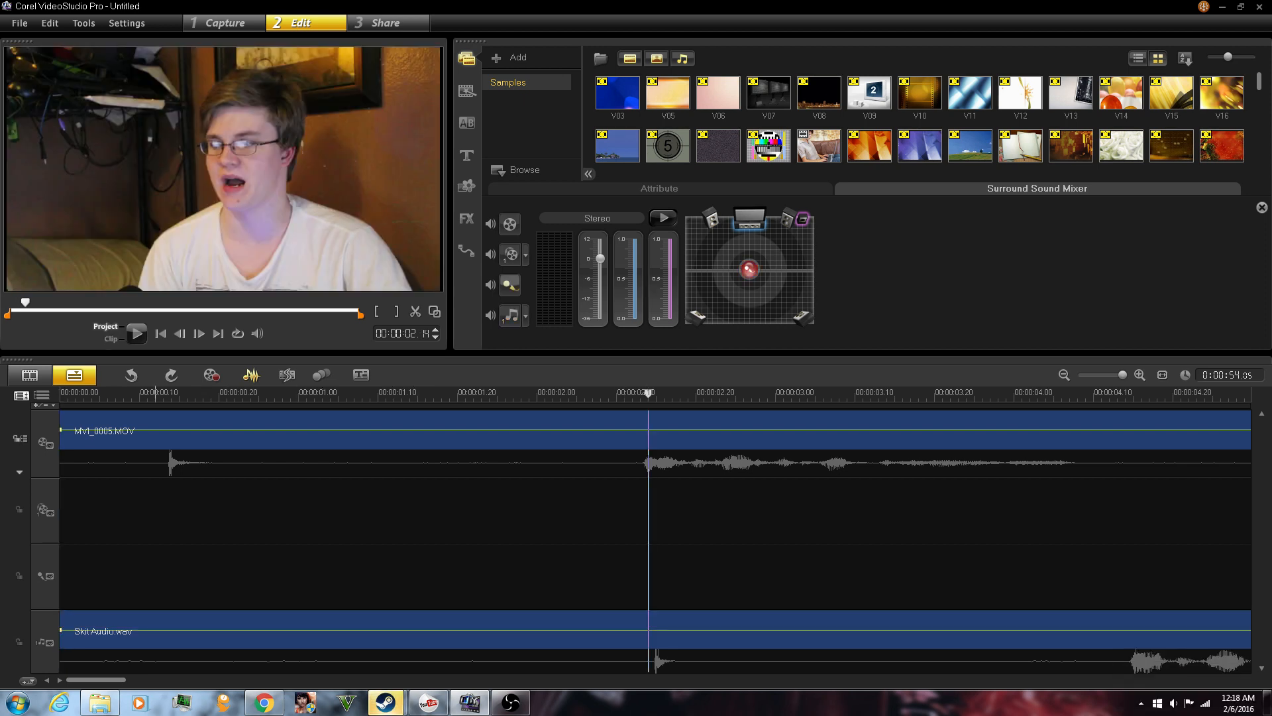
left_click(163, 510)
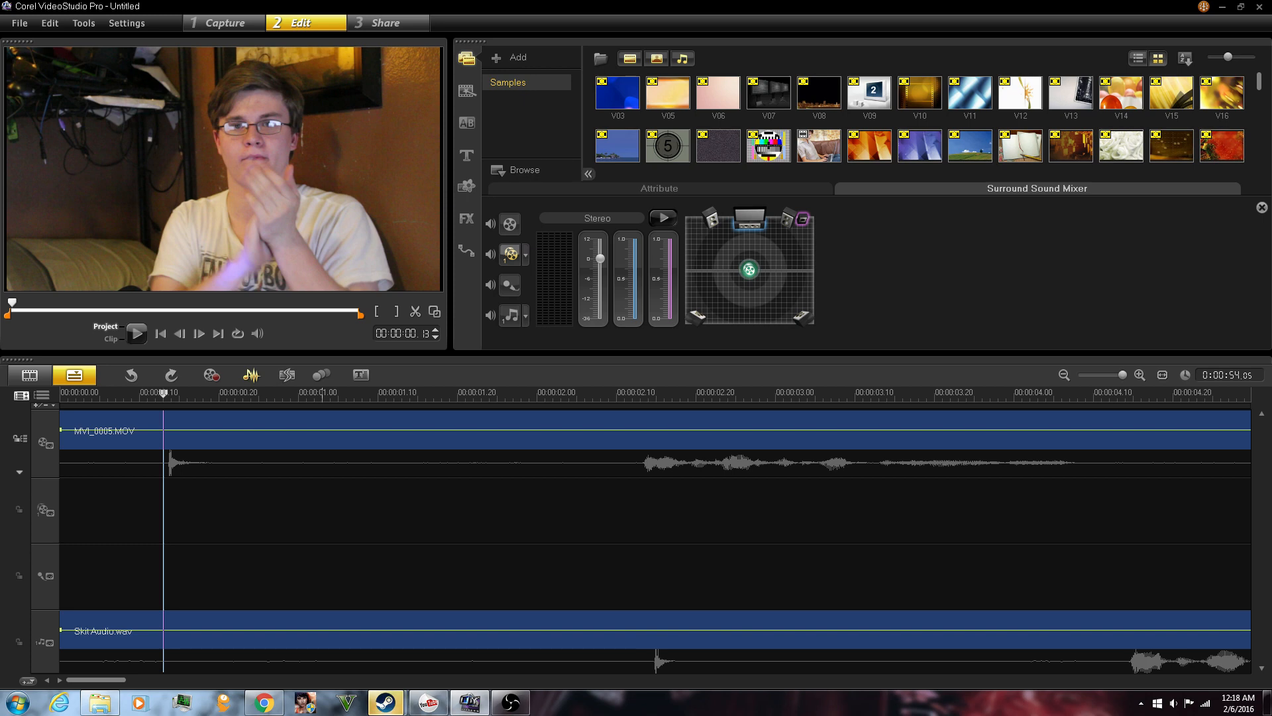
key("ctrl+i")
left_click(116, 442)
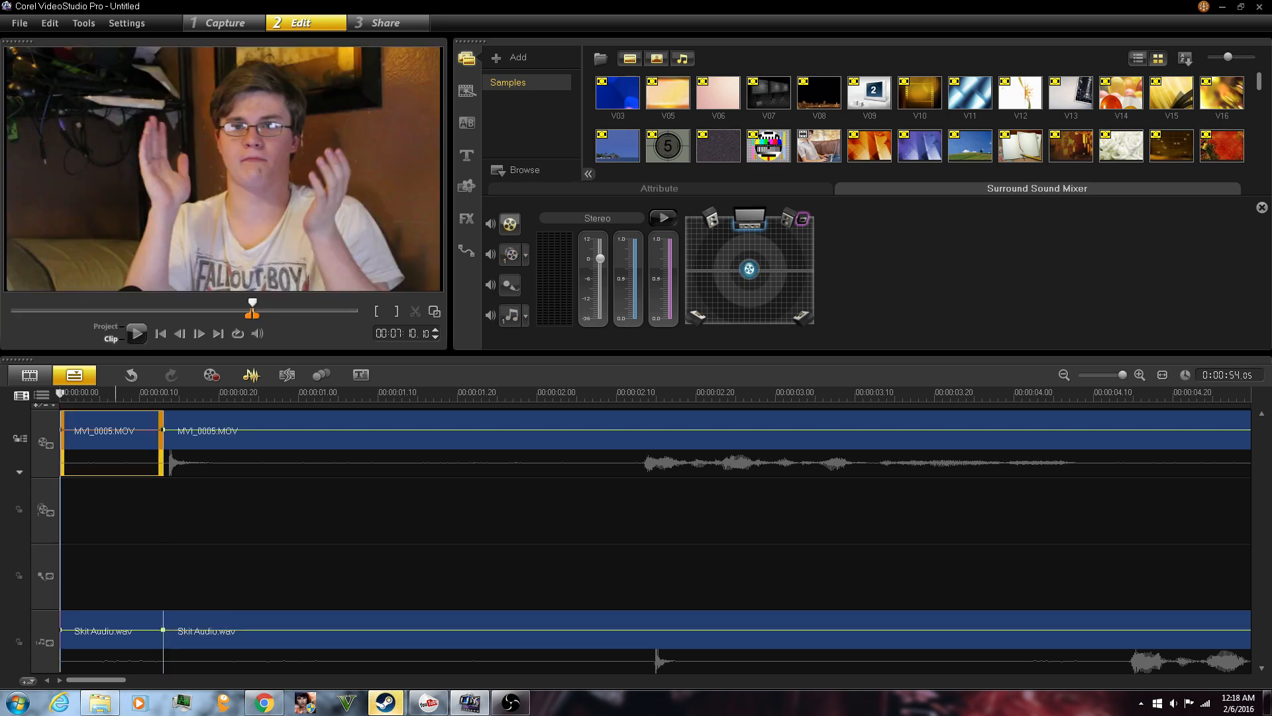
key("Delete")
left_click(116, 641)
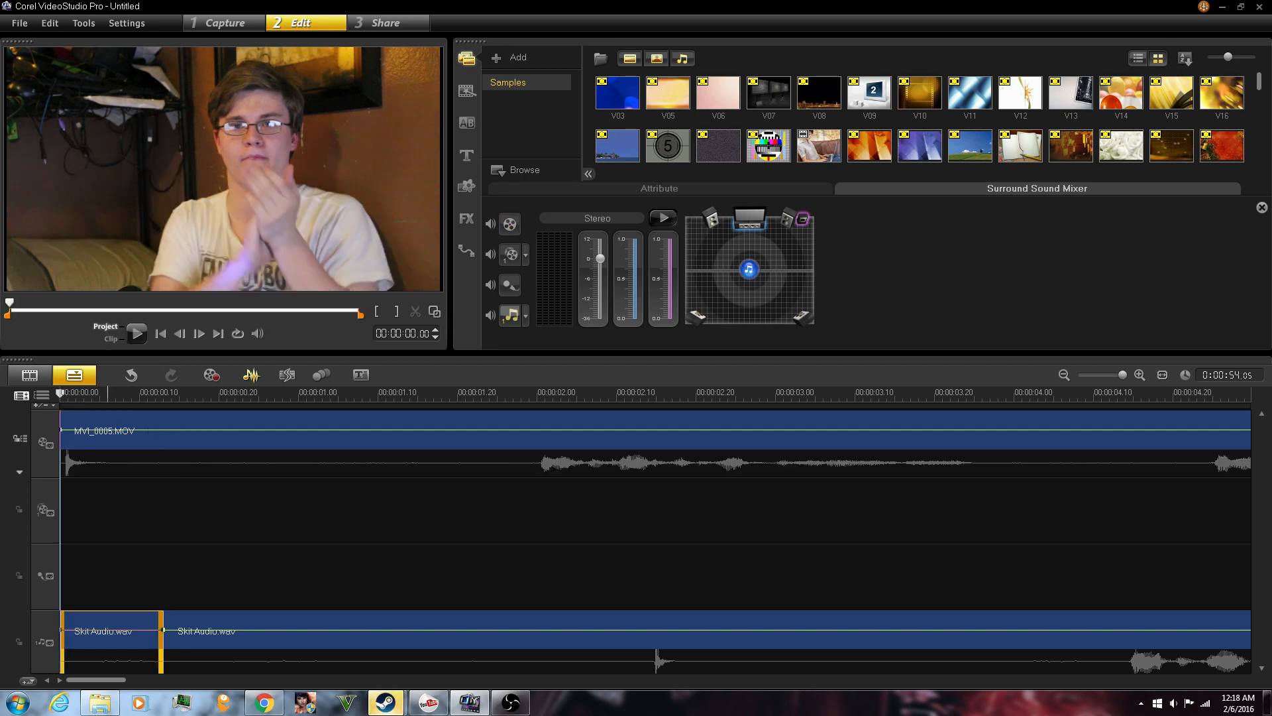
key("Delete")
Try splitting both clips at 00:00:02.14, just before the clap in Skit Audio.wav, and undo the split.
left_click(632, 576)
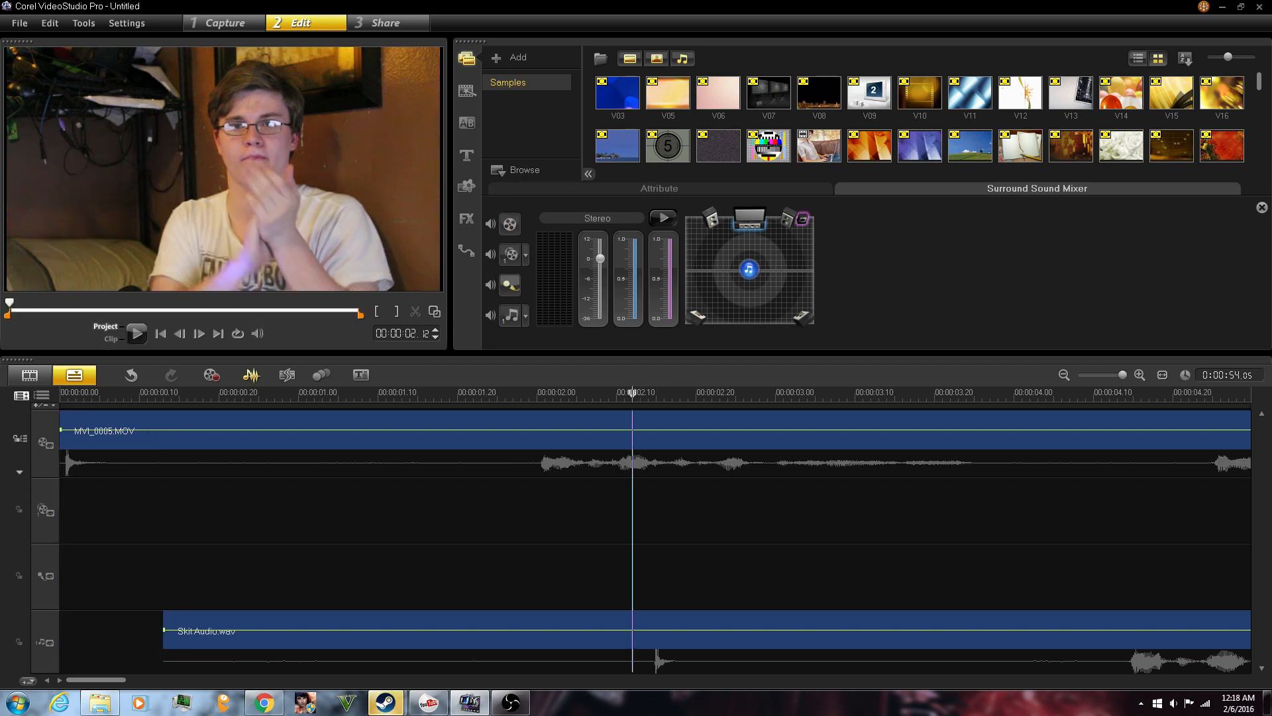
left_click(648, 576)
key("Left")
key("Left")
key("Right")
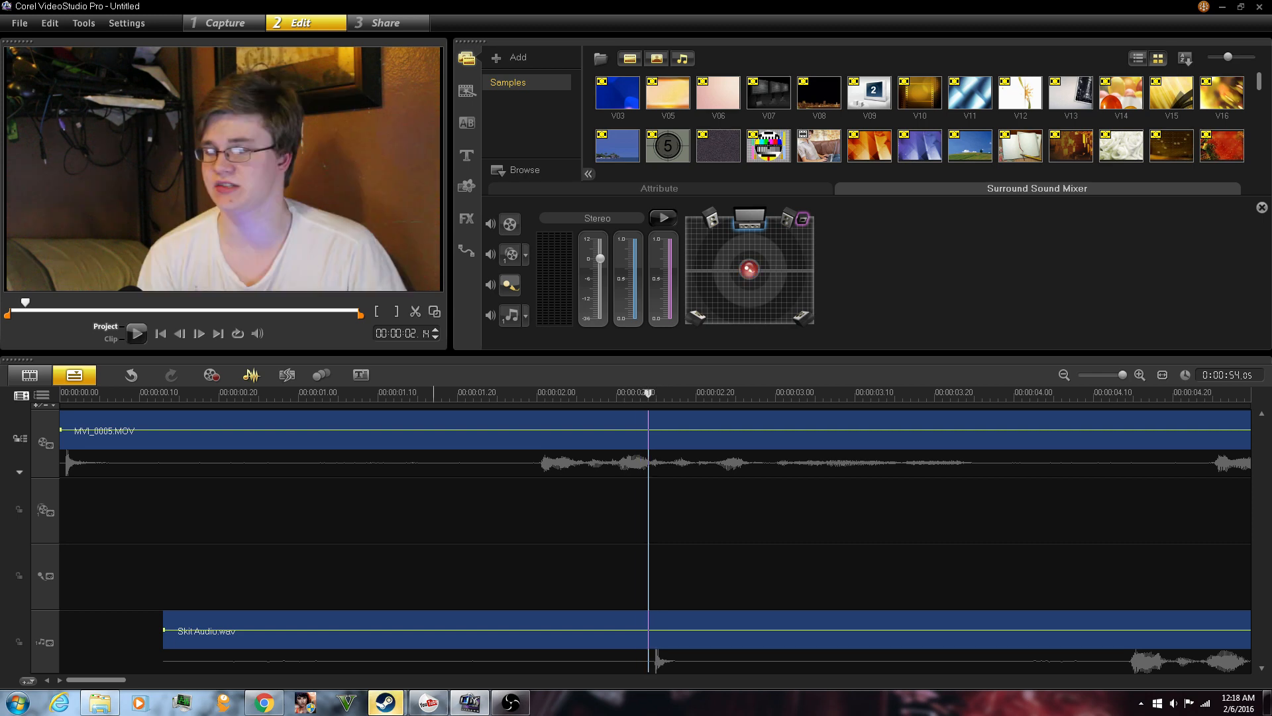
left_click(416, 311)
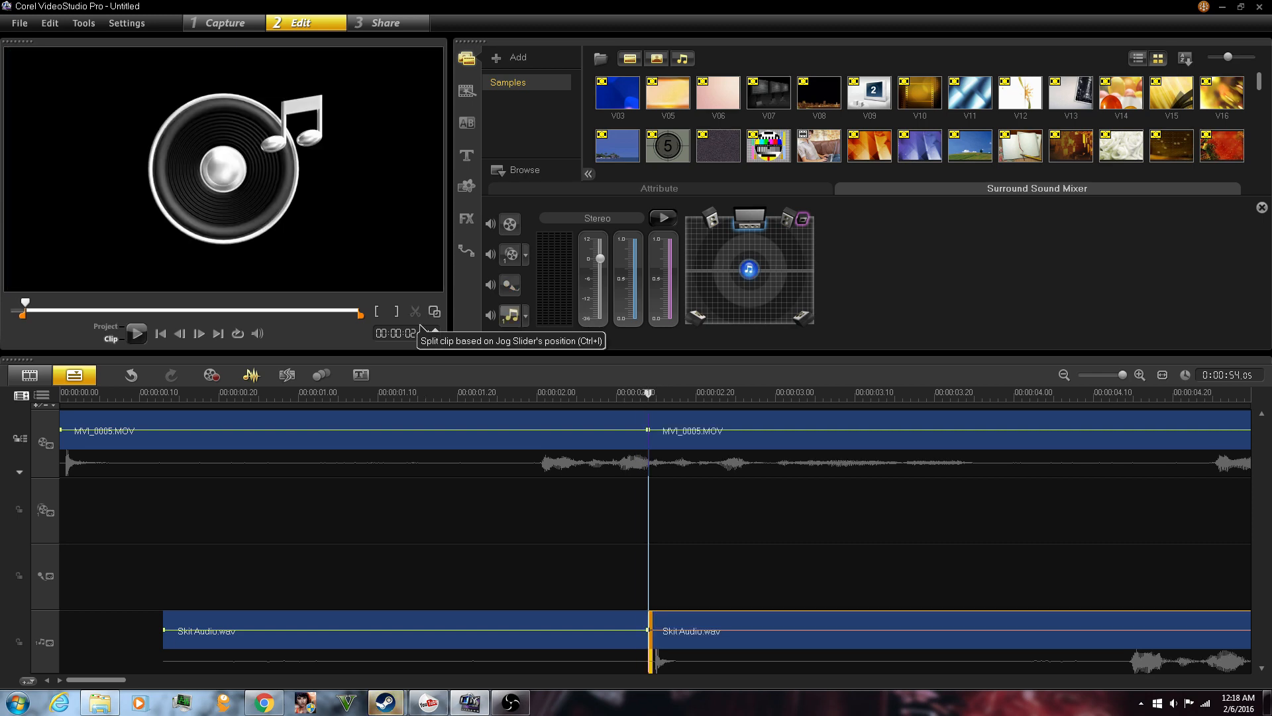
key("ctrl+z")
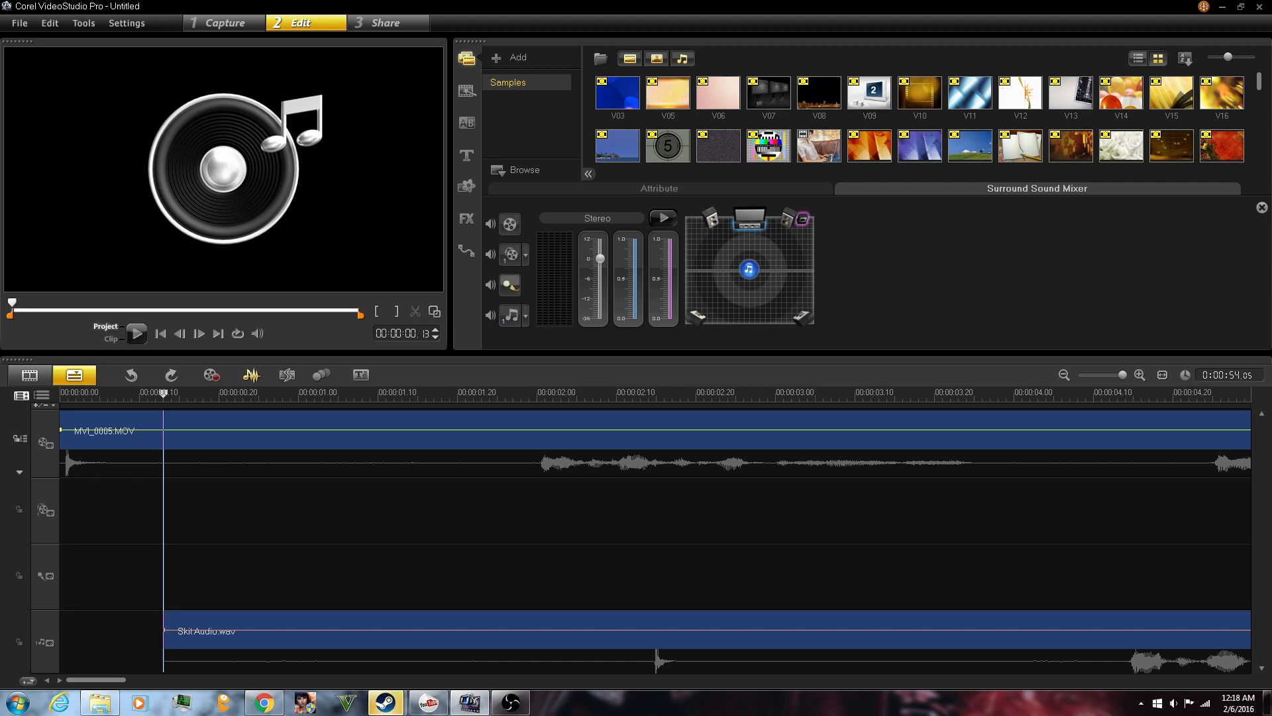
Position the playhead at 00:00:02.14, one frame before the clap in the Skit Audio.wav waveform.
left_click(641, 393)
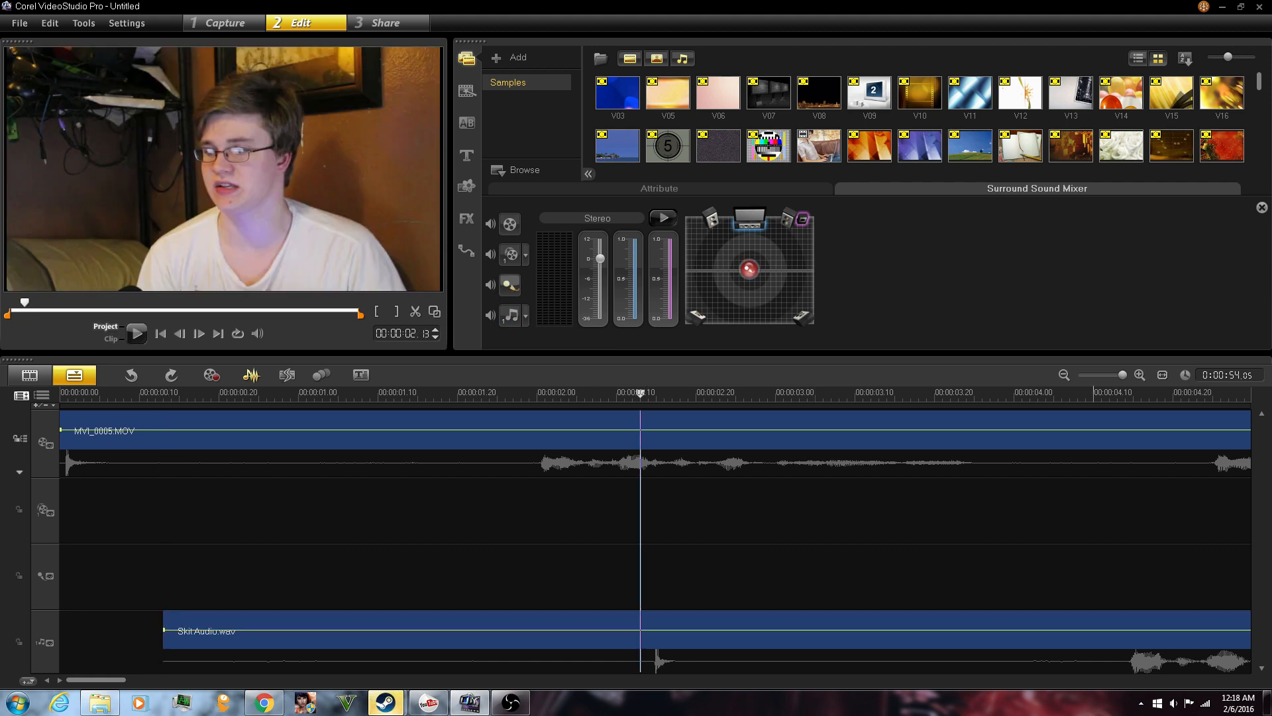
scroll(640, 393, "up", 2)
left_click(696, 393)
key("Left")
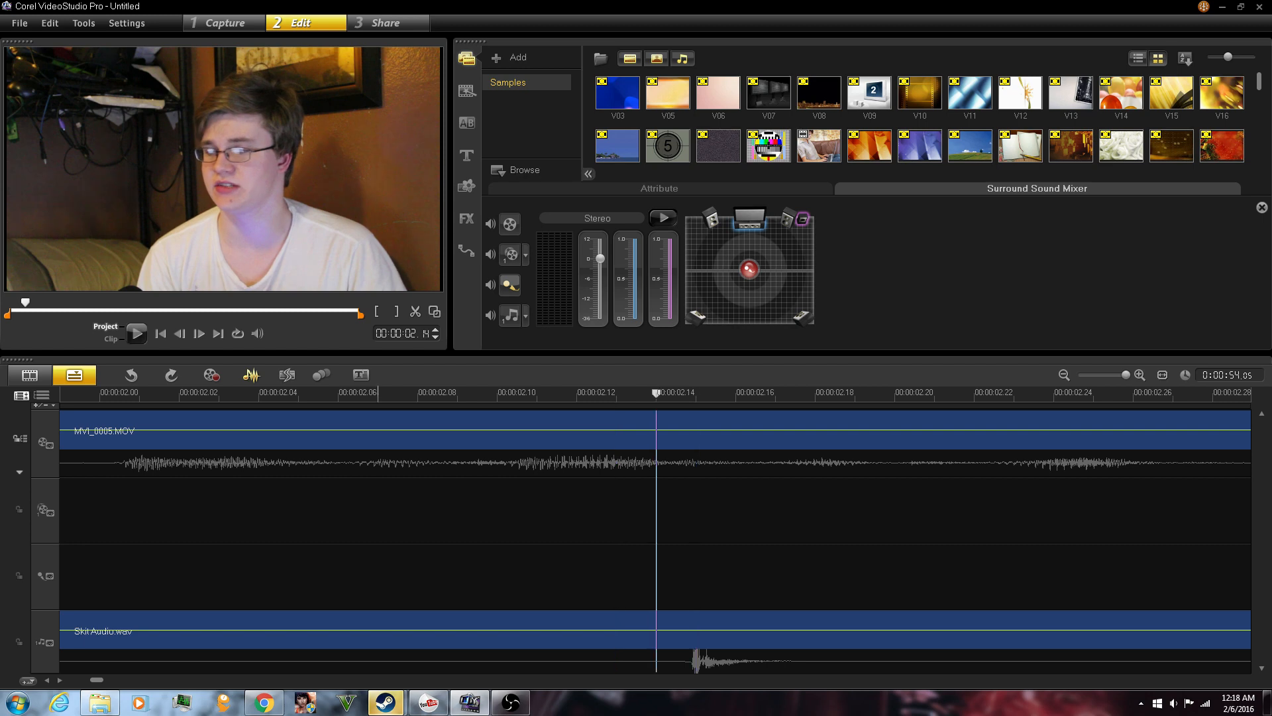
key("Right")
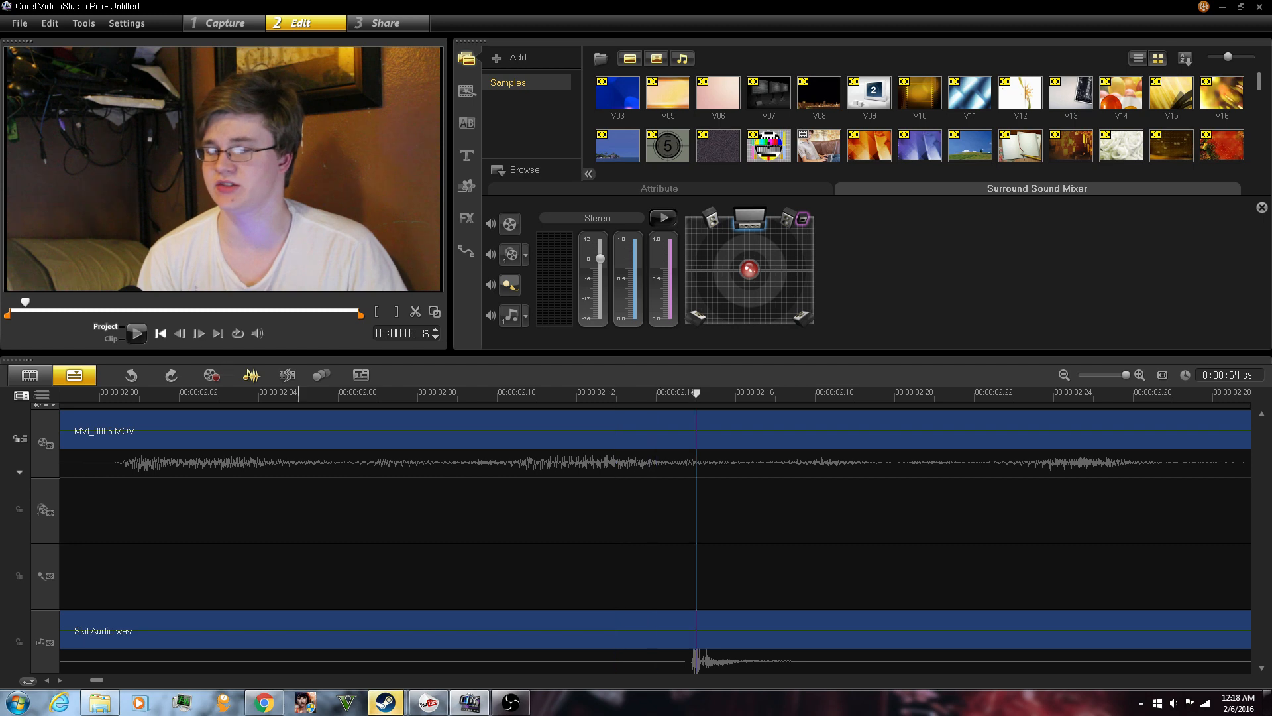
left_click(179, 333)
left_click(435, 312)
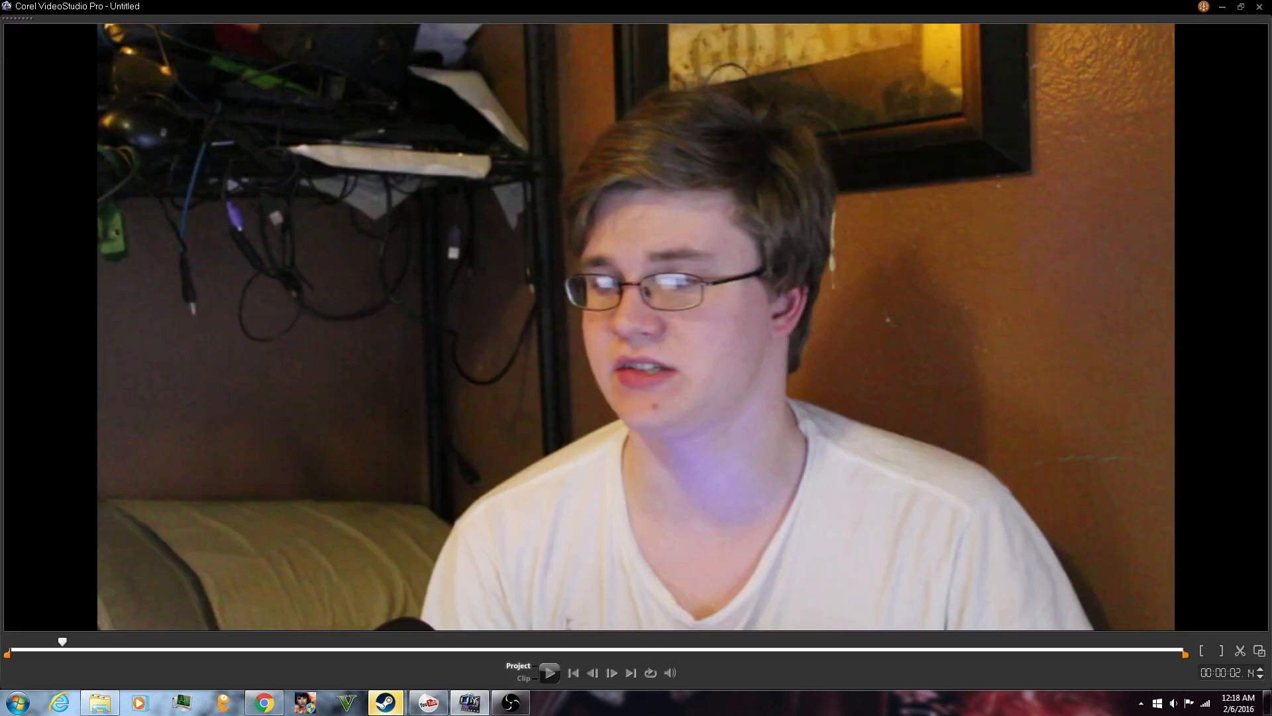
key("Escape")
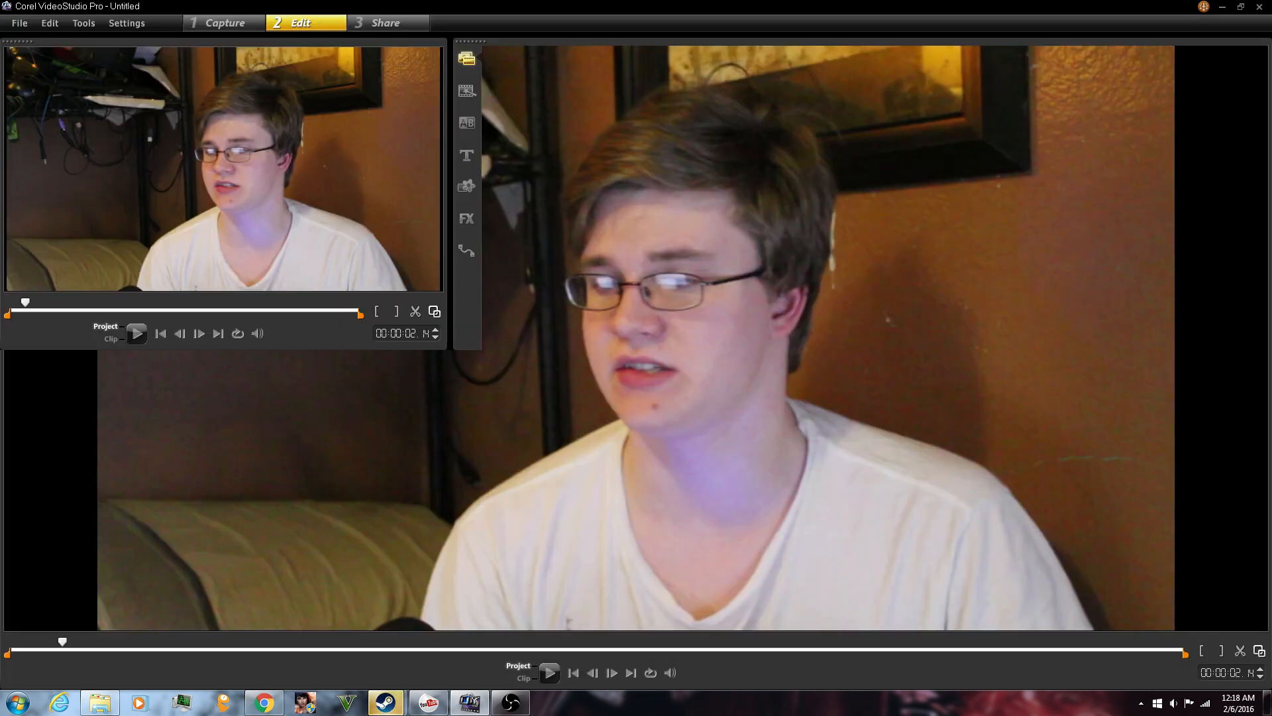
Split only Skit Audio.wav at 00:00:02.14 and delete its leading piece before the clap.
left_click(775, 633)
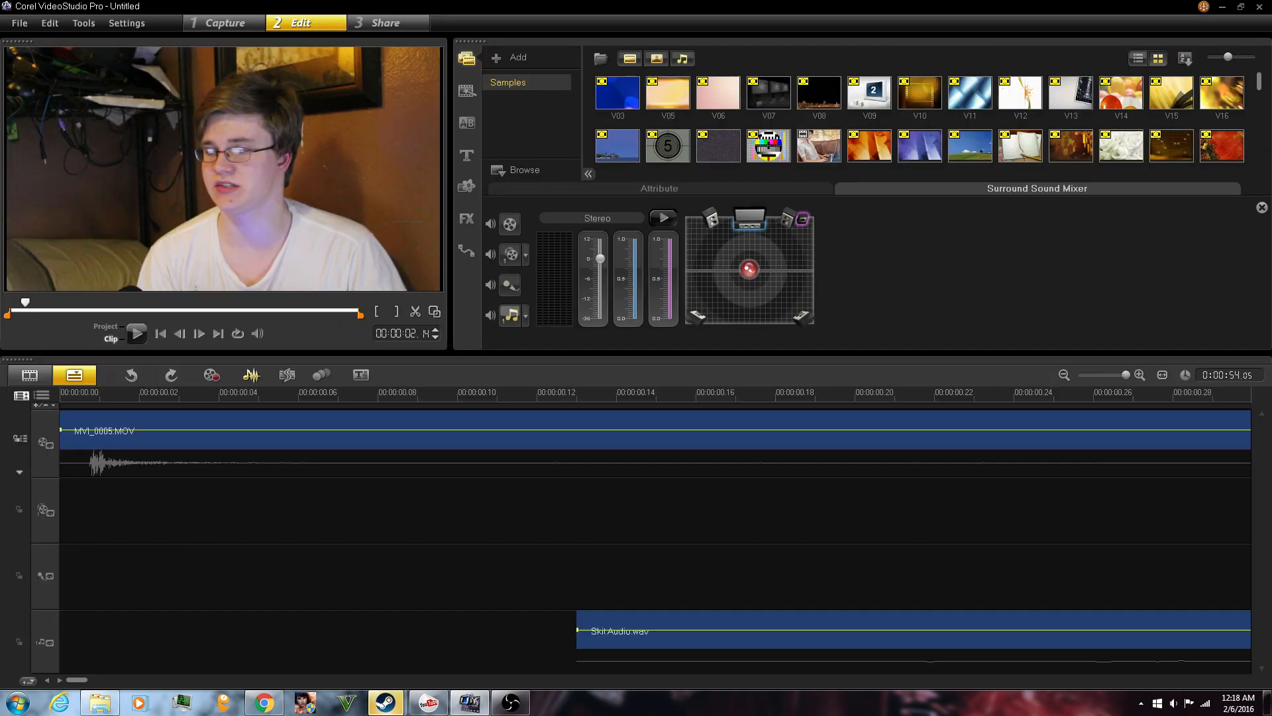
left_click_drag(77, 679, 112, 679)
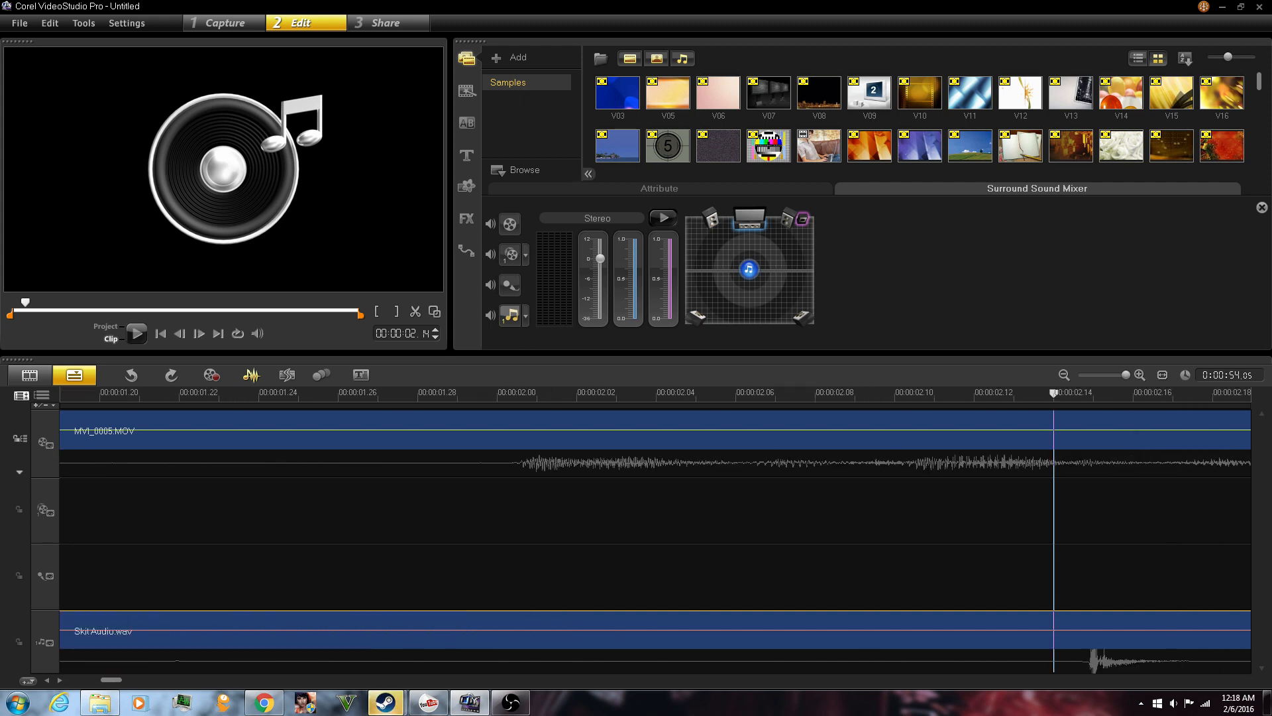
left_click(775, 575)
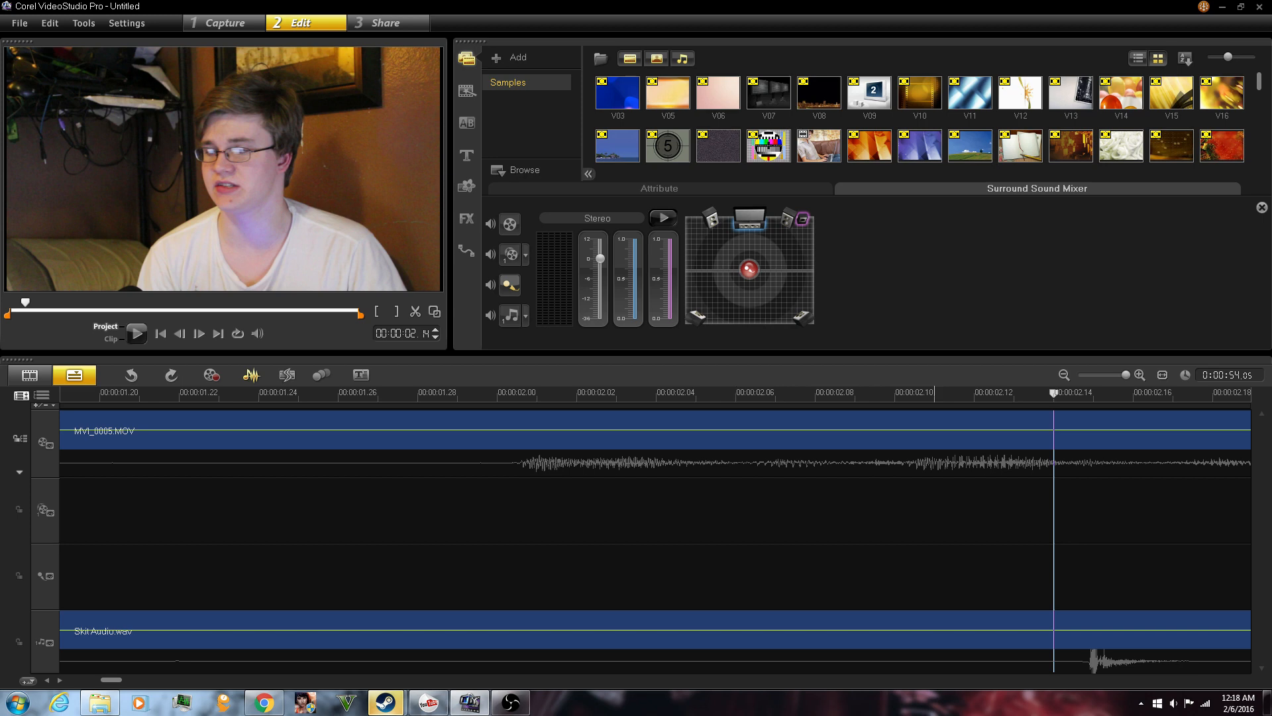
left_click(934, 624)
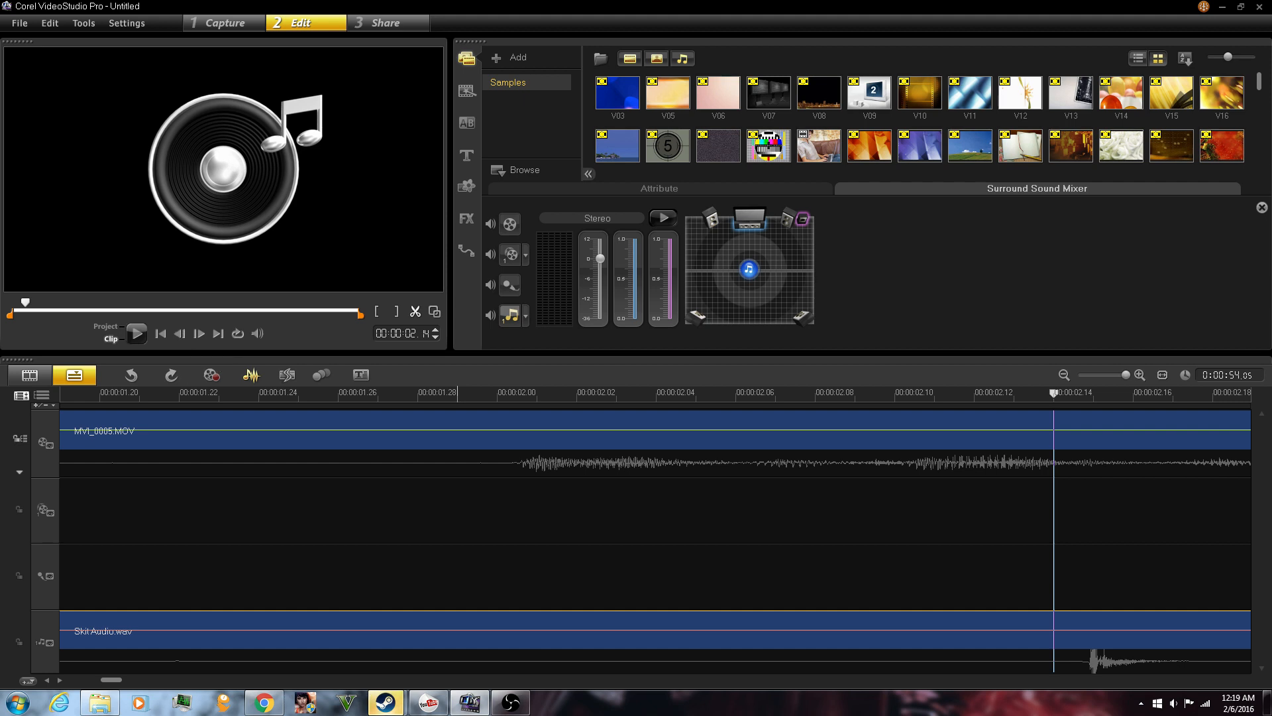
left_click(415, 311)
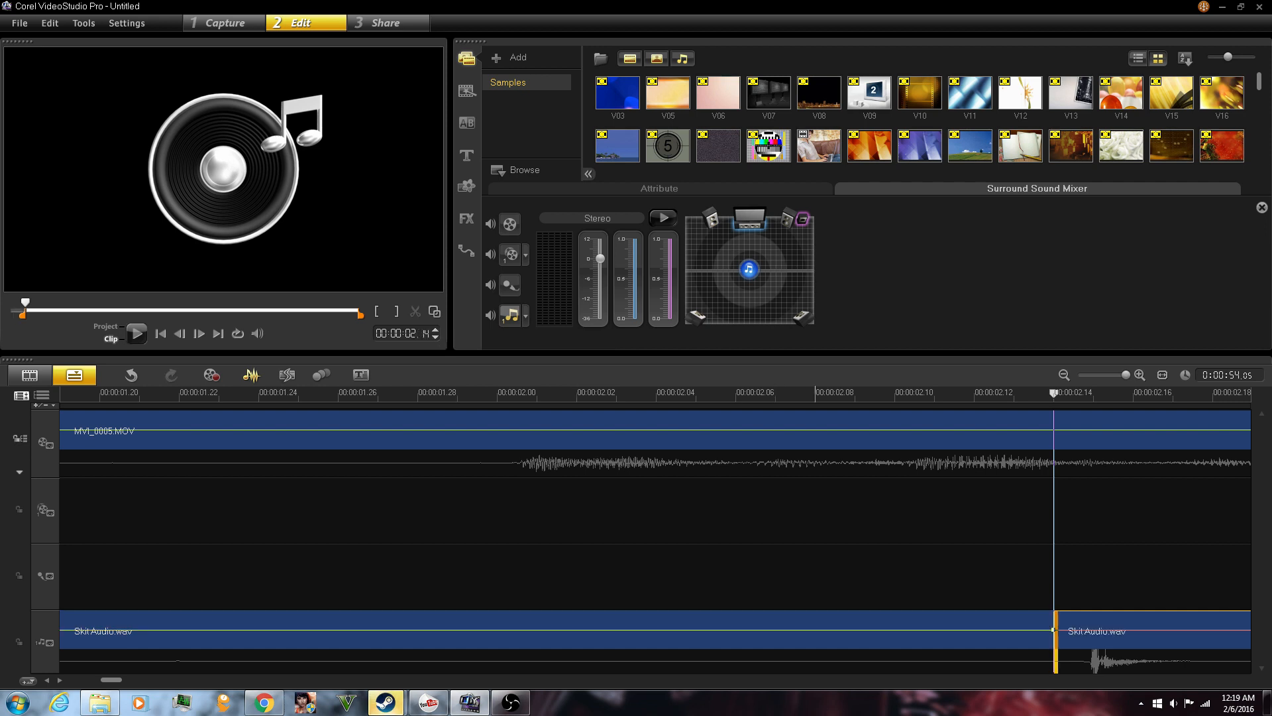
left_click(815, 629)
key("End")
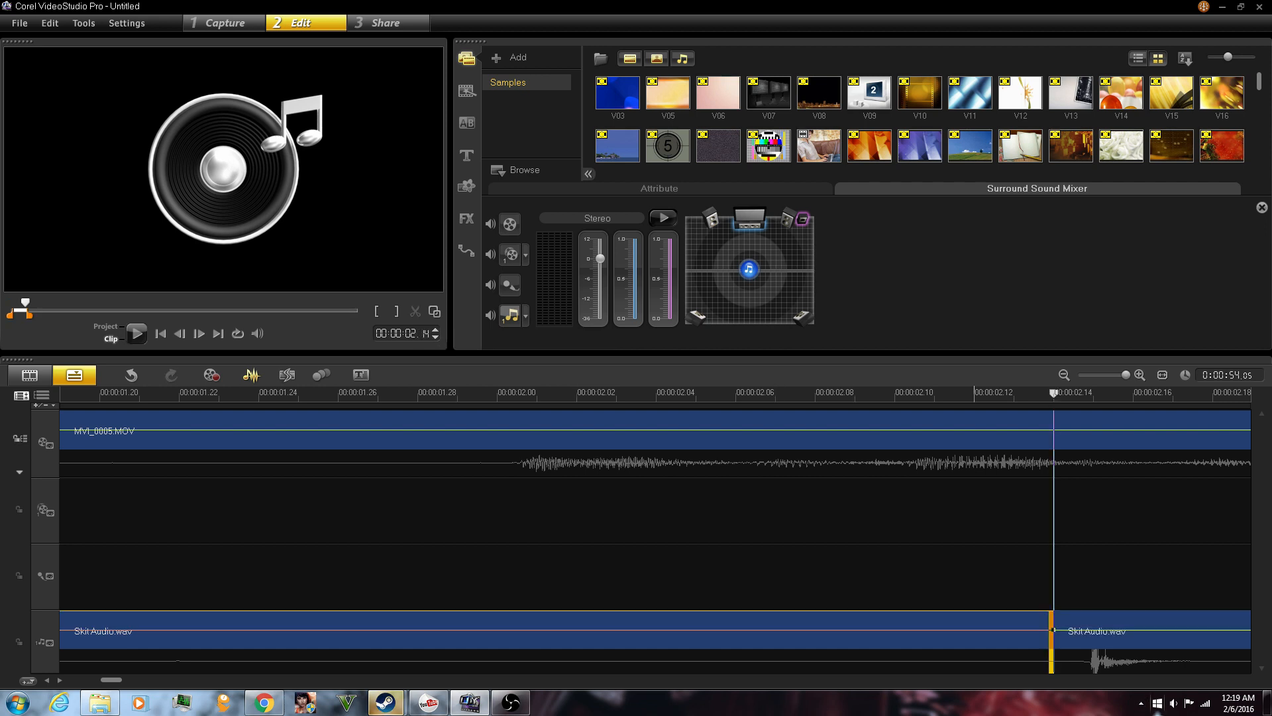
key("Delete")
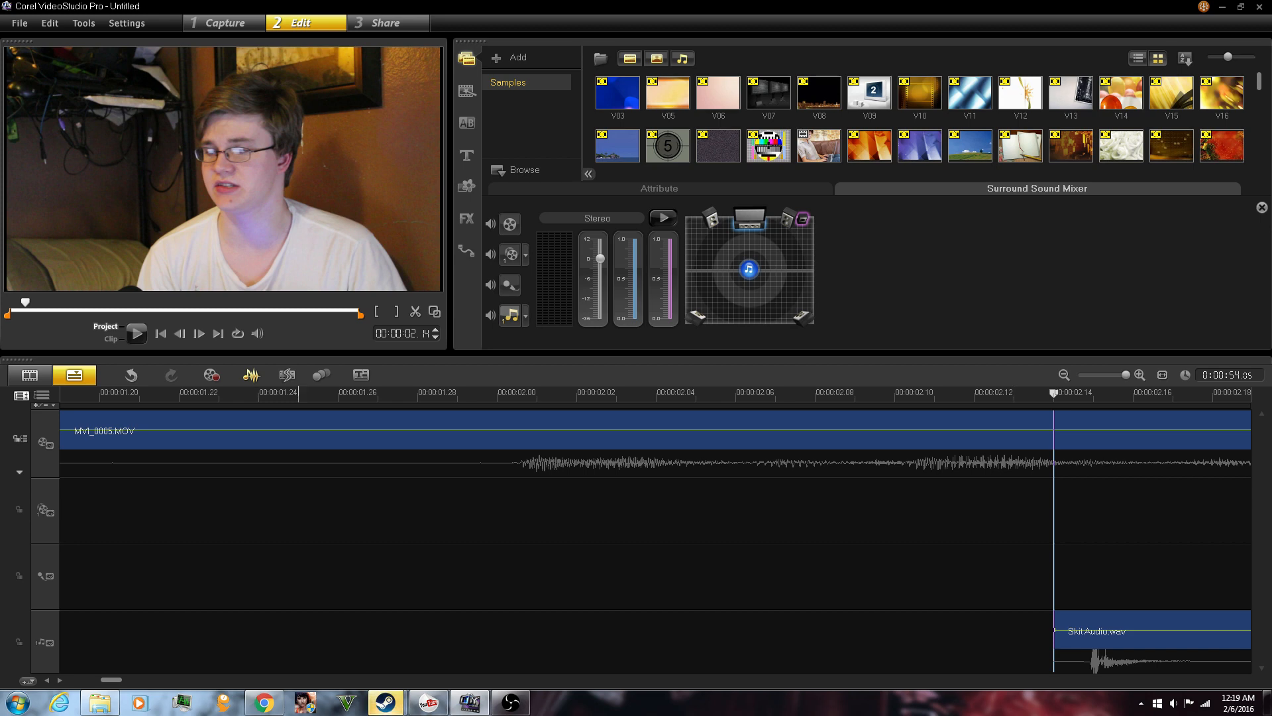
Move the remaining Skit Audio.wav clip to the very start of the timeline, lining it up with MVI_0005.MOV.
left_click_drag(1056, 642, 60, 641)
left_click_drag(1095, 633, 61, 642)
left_click_drag(1126, 375, 1109, 376)
left_click_drag(265, 637, 139, 638)
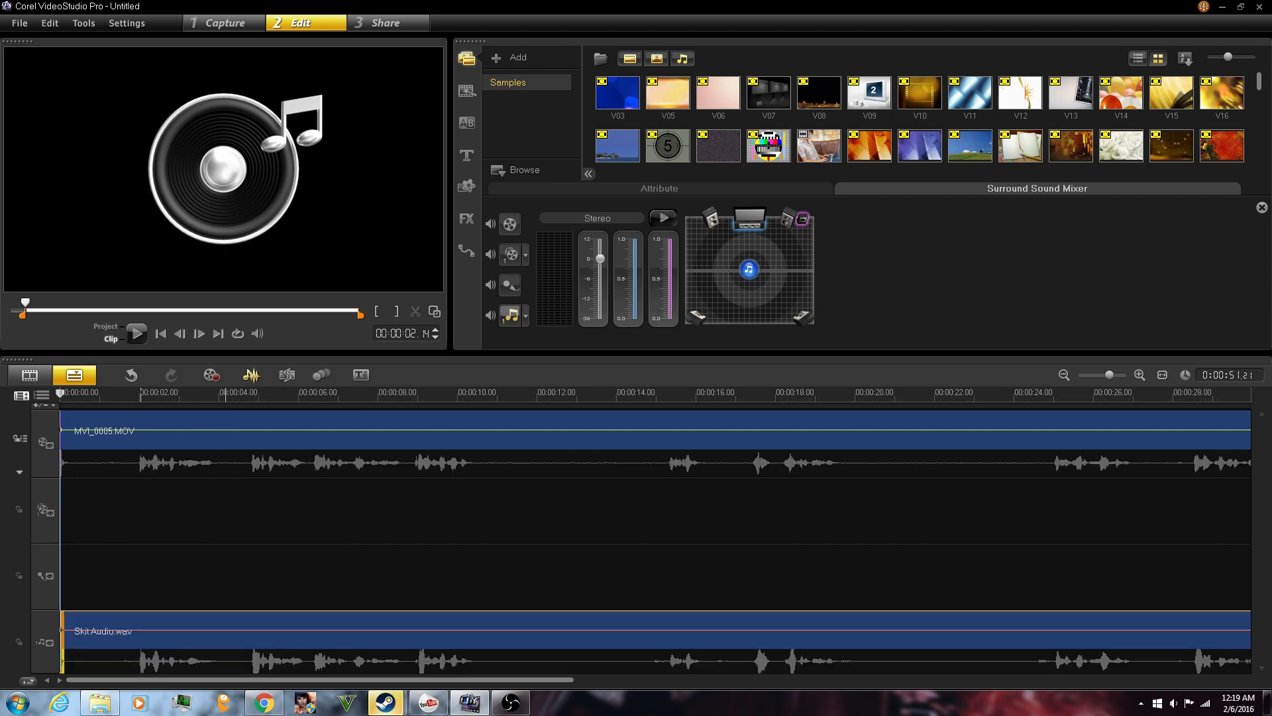
Compare the clap peaks of both waveforms up close at the timeline start and select the MVI_0005.MOV clip.
left_click_drag(1109, 375, 1126, 375)
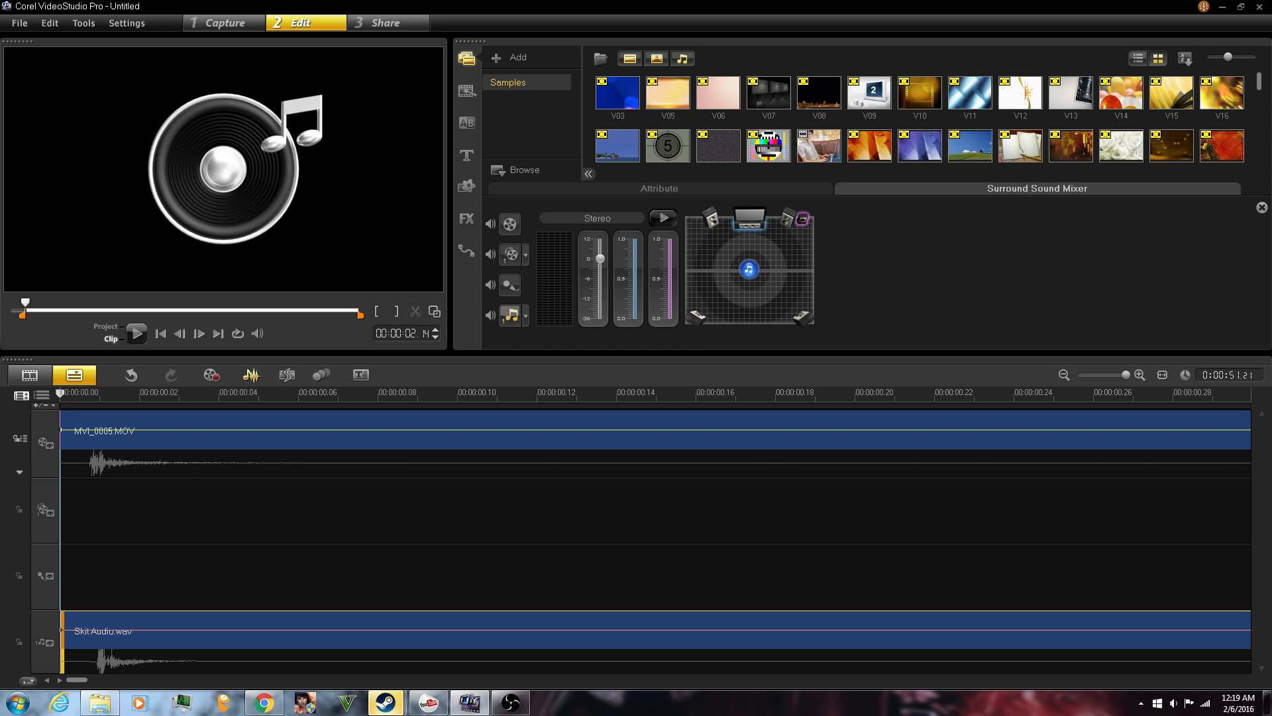
left_click(266, 509)
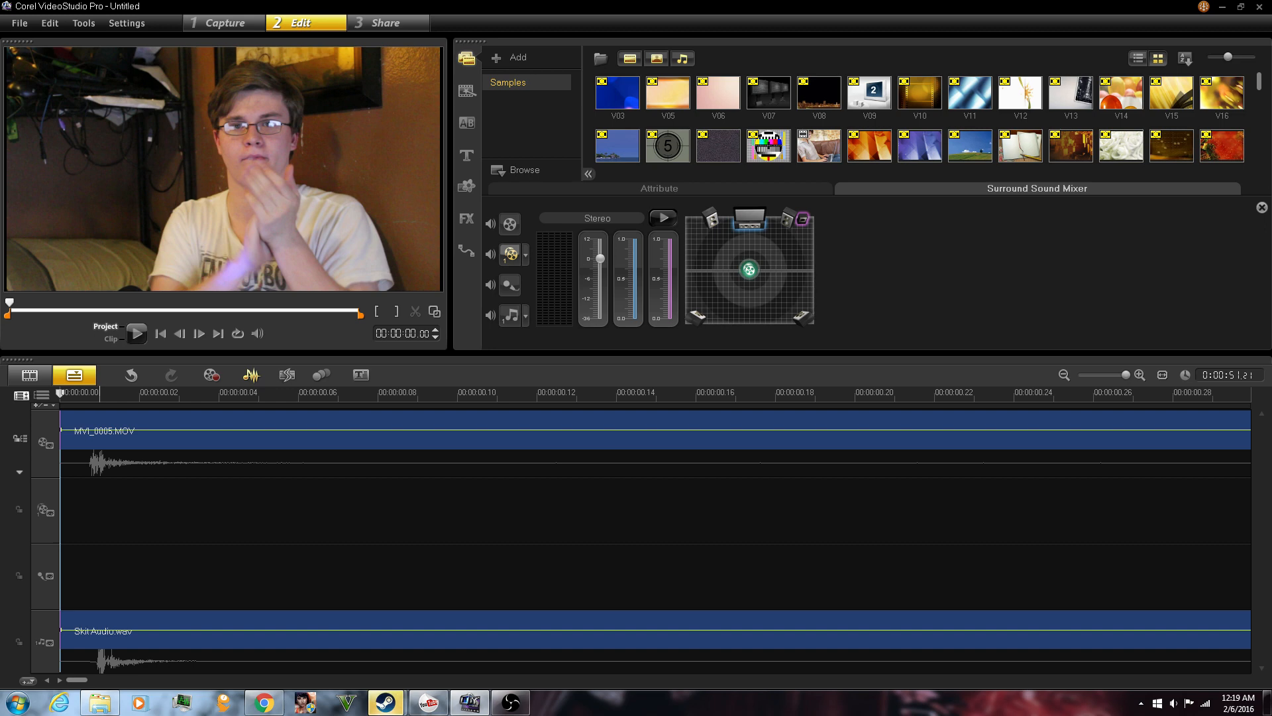
left_click(139, 437)
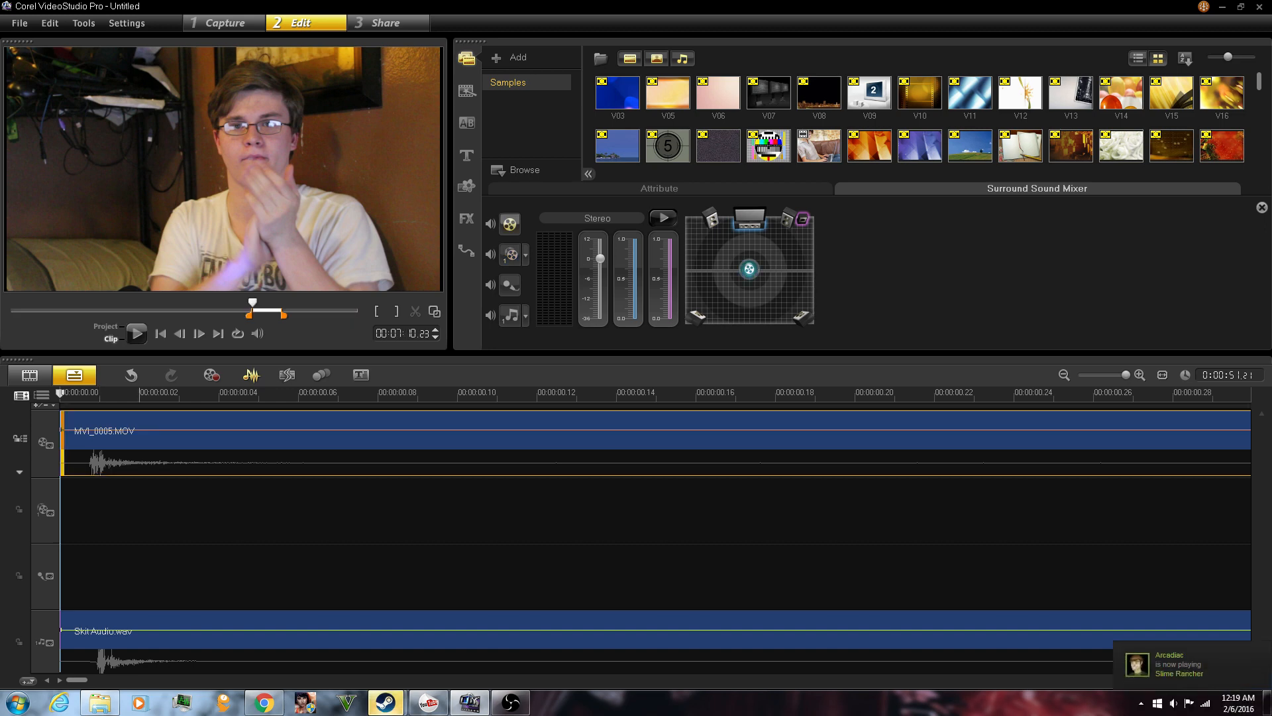
Play the project from the timeline start to check that the picture and sound match, then return to the start.
left_click(199, 333)
left_click(180, 335)
left_click(100, 575)
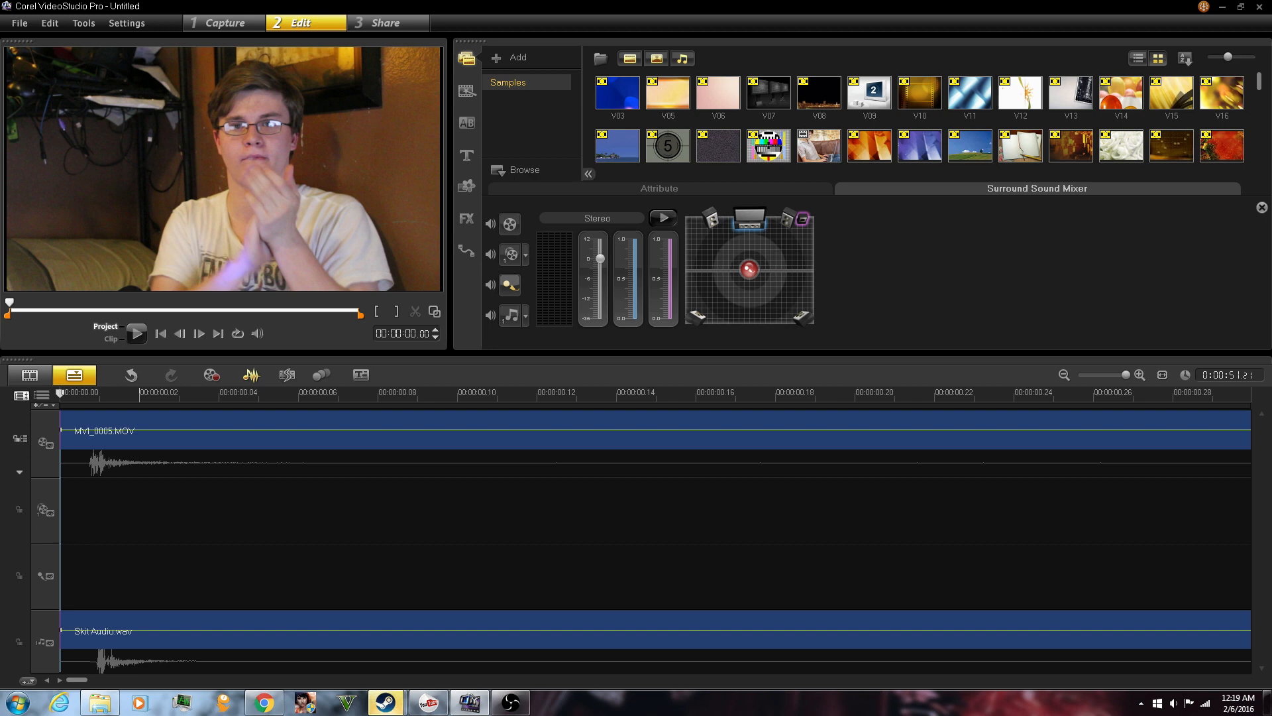
left_click(137, 334)
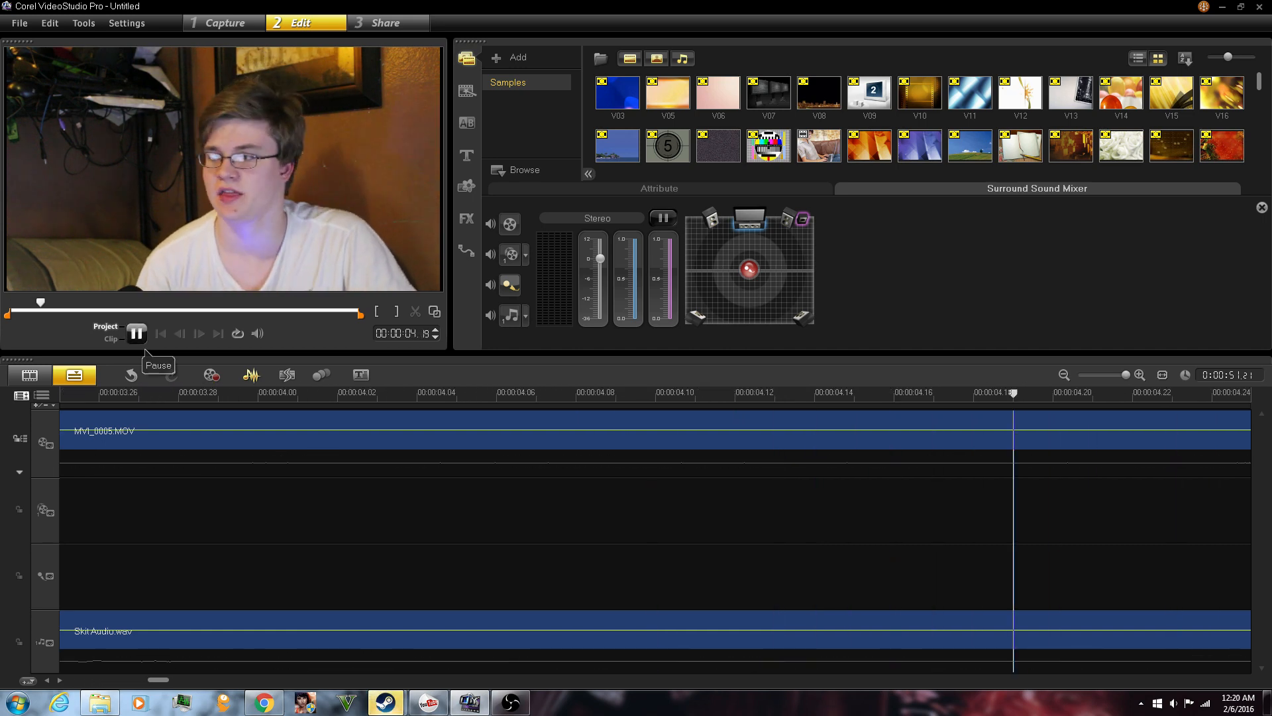
left_click(145, 349)
left_click(160, 334)
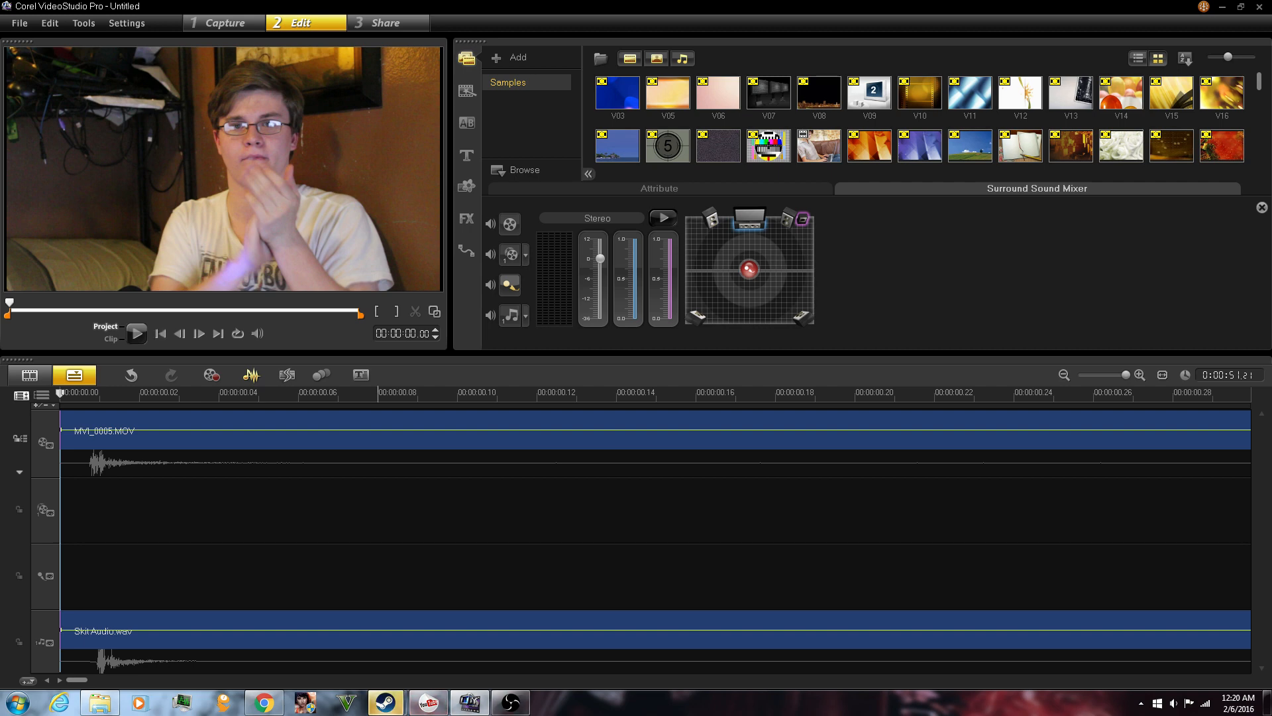
Mute the MVI_0005.MOV clip so that only Skit Audio.wav supplies the sound.
mouse_move(386, 702)
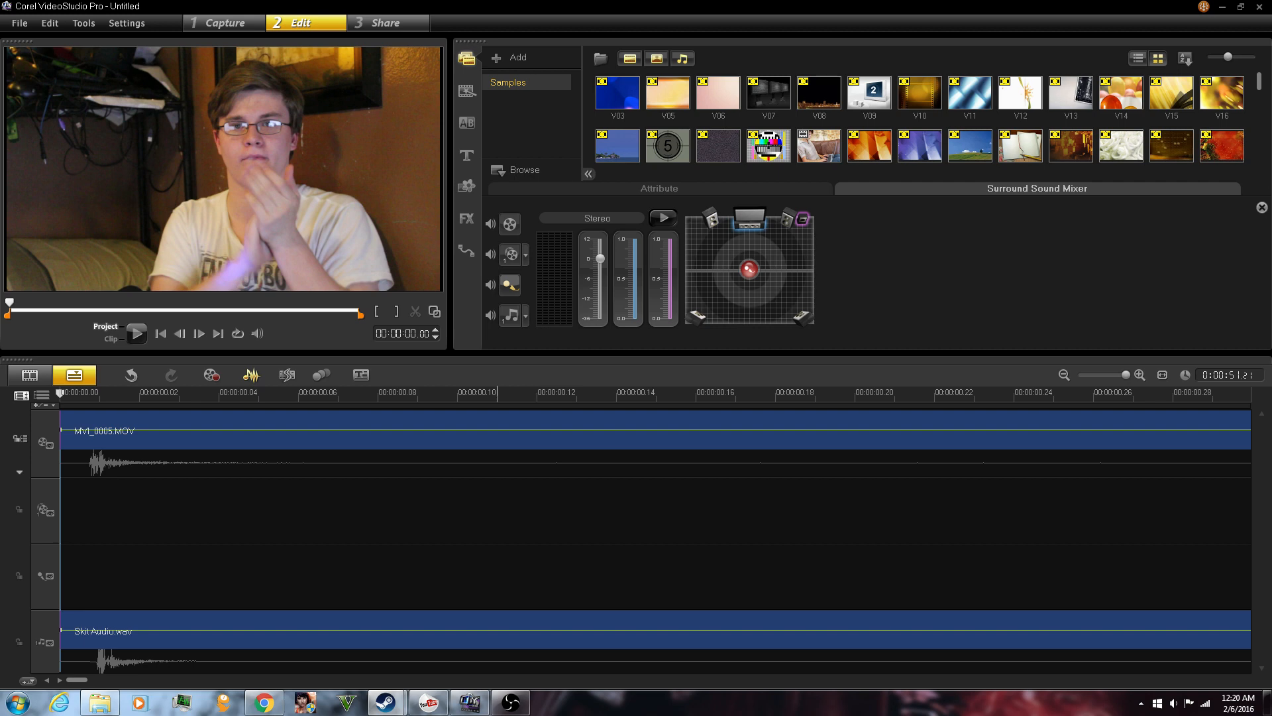
right_click(538, 434)
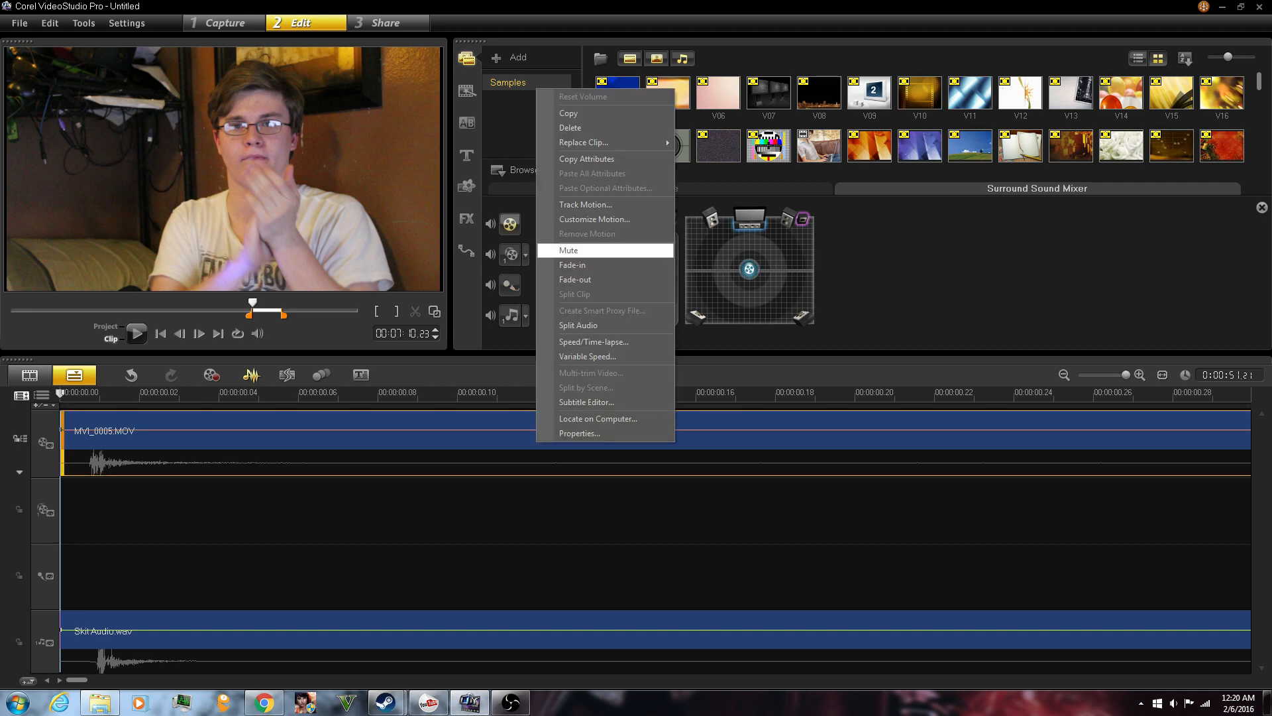
left_click(603, 251)
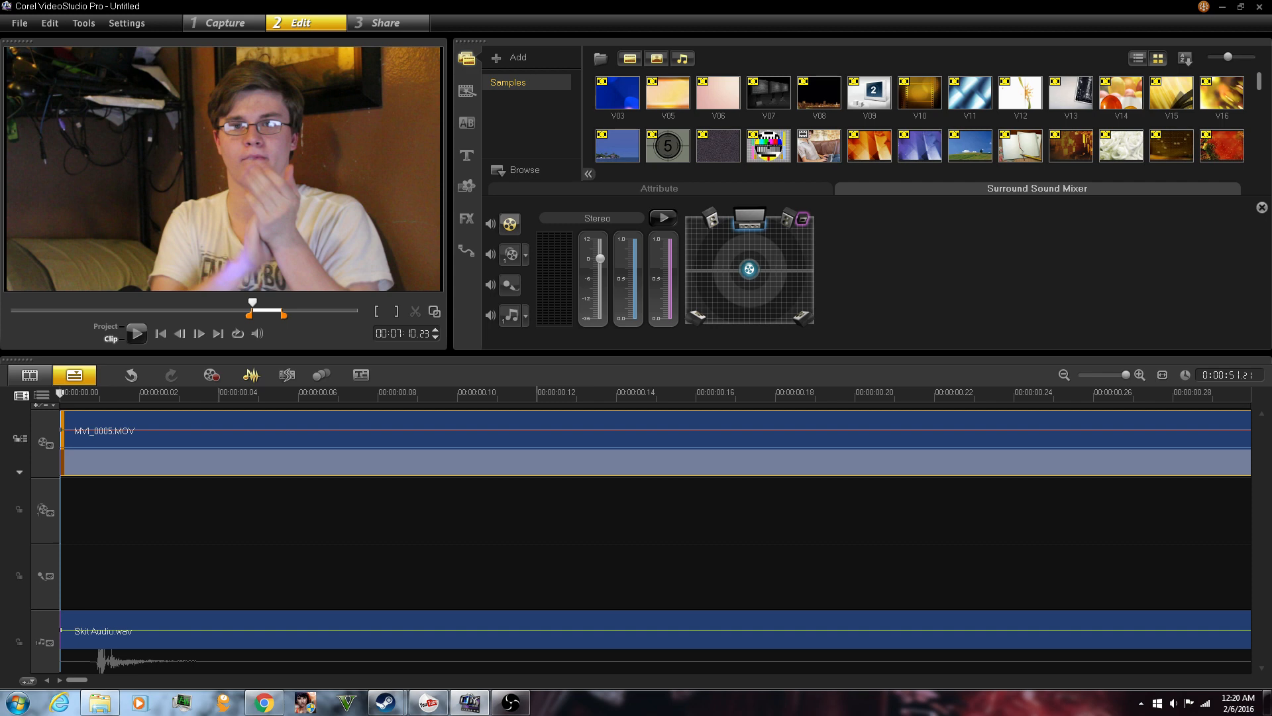
Play the project with only the separate audio sounding to review the sync, and go back to the timeline start.
left_click(258, 393)
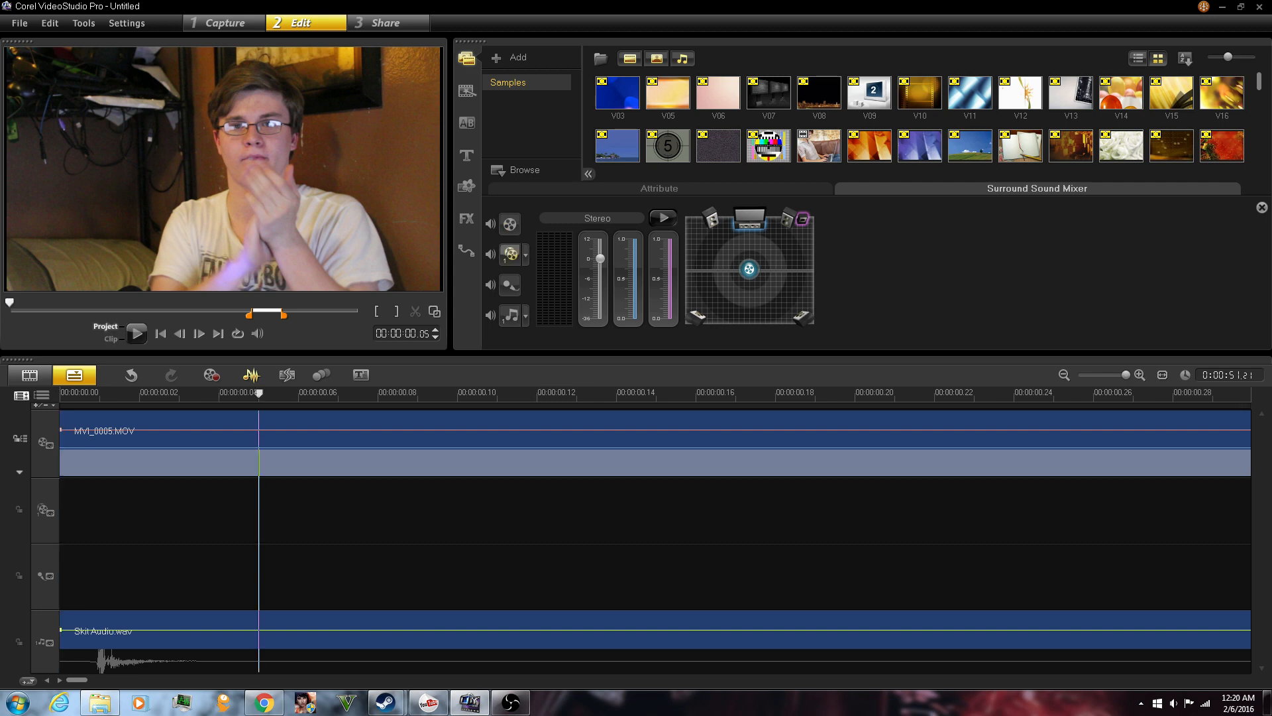
left_click(136, 334)
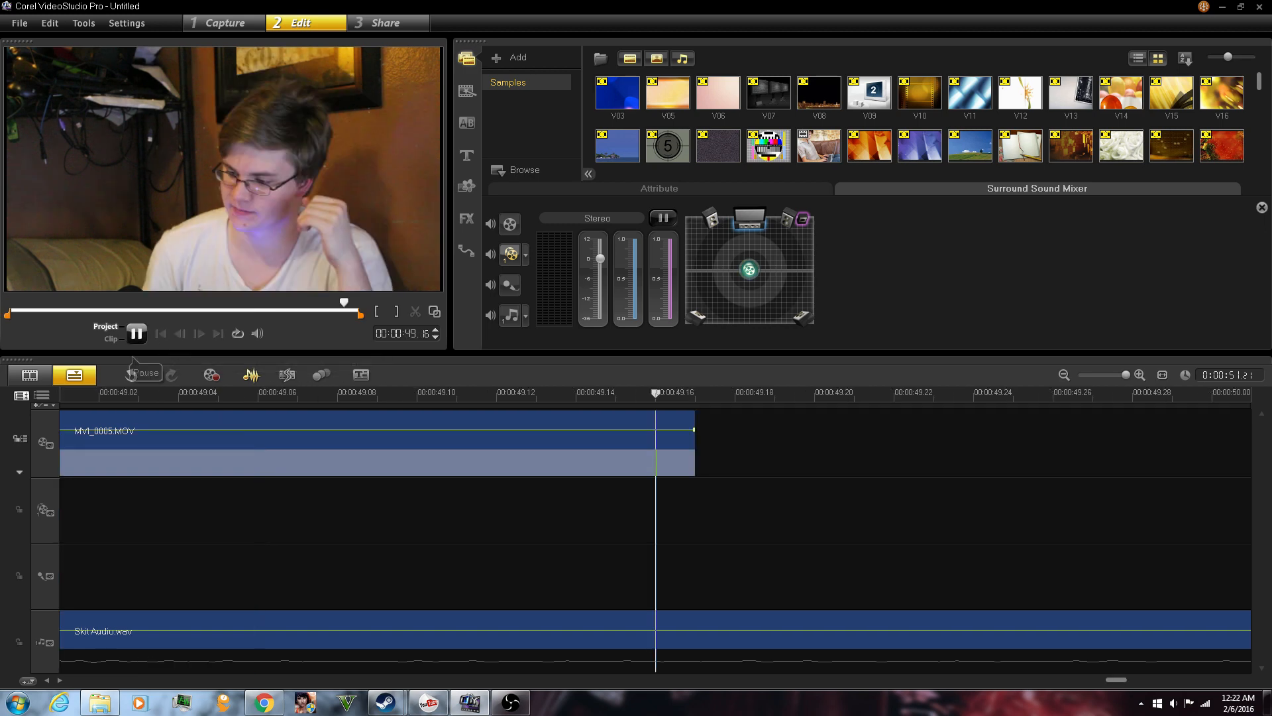
left_click(136, 333)
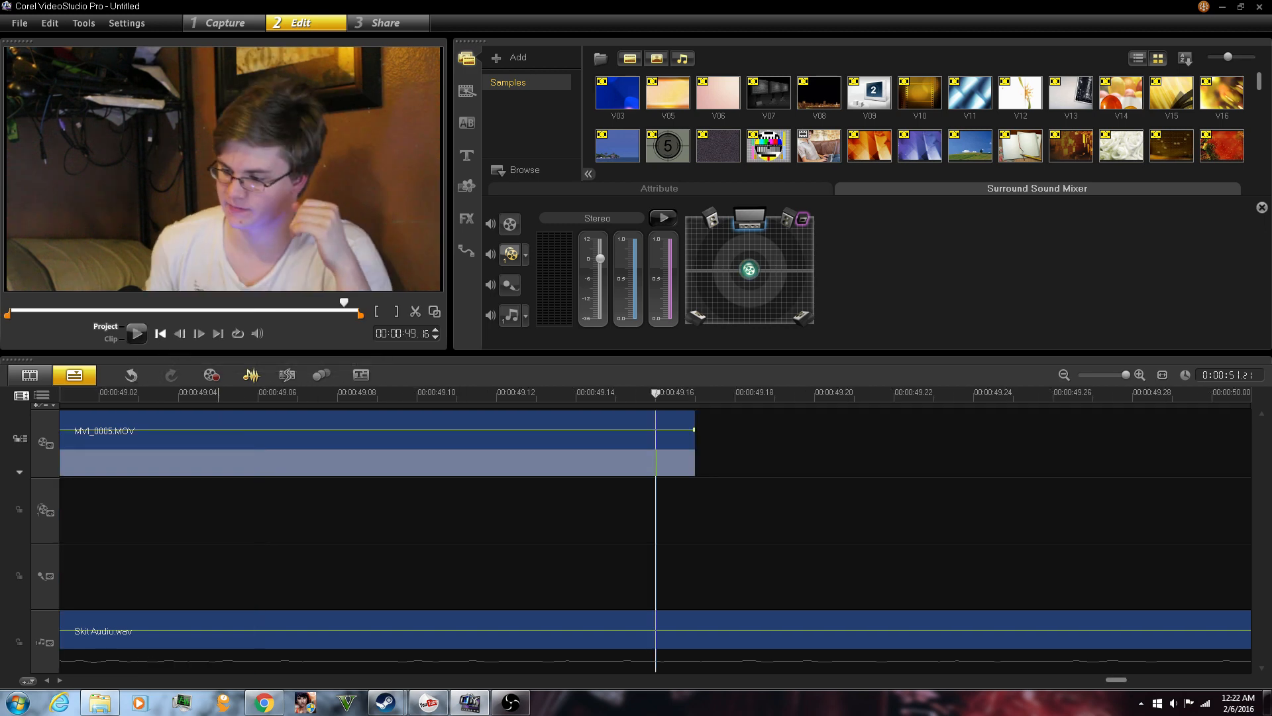
left_click(160, 333)
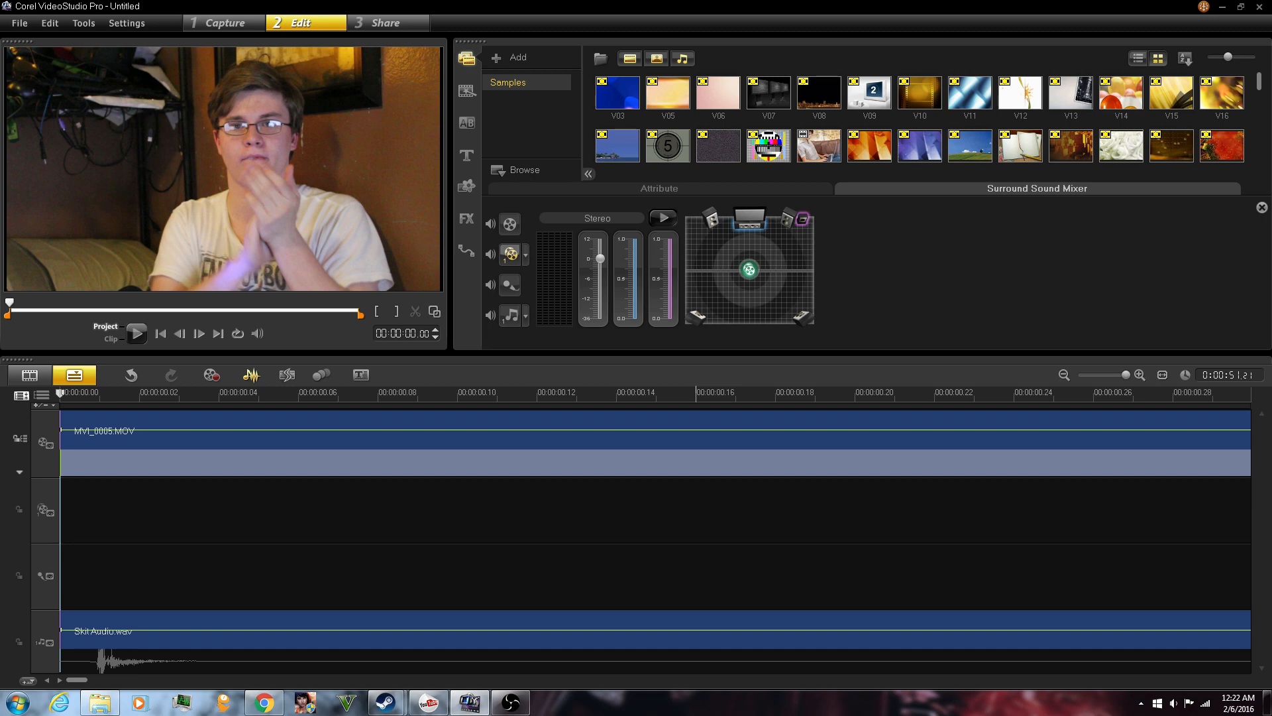
Preview the opening seconds of the timeline and set the playhead at 00:00:01.21, just before the first speech in Skit Audio.wav.
scroll(655, 530, "down", 1)
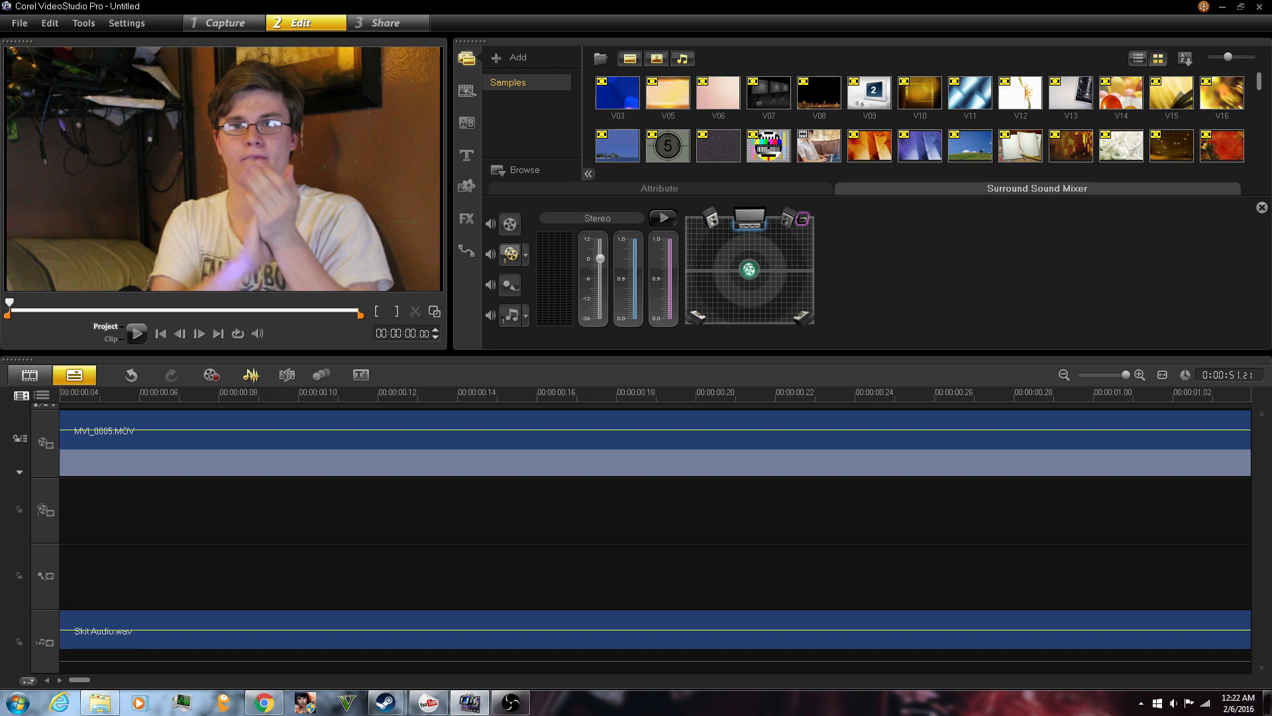
left_click_drag(1126, 374, 1106, 375)
left_click(112, 626)
left_click_drag(60, 393, 95, 393)
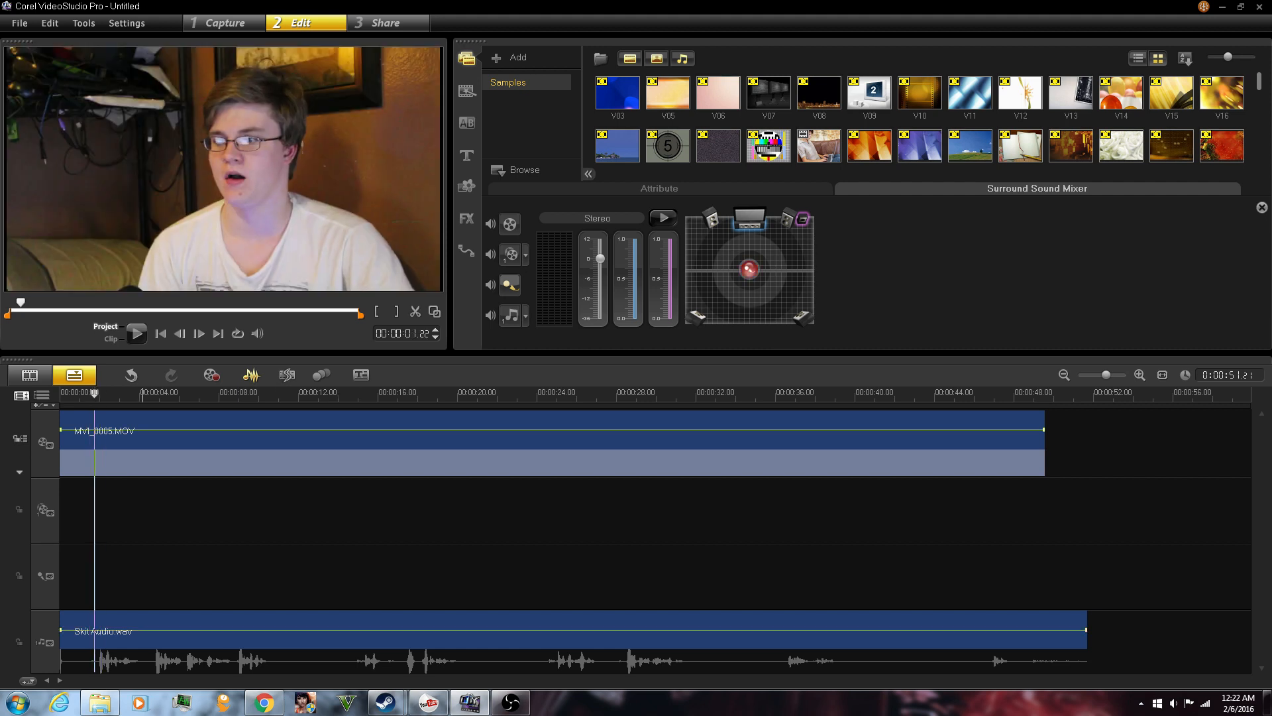
left_click(198, 333)
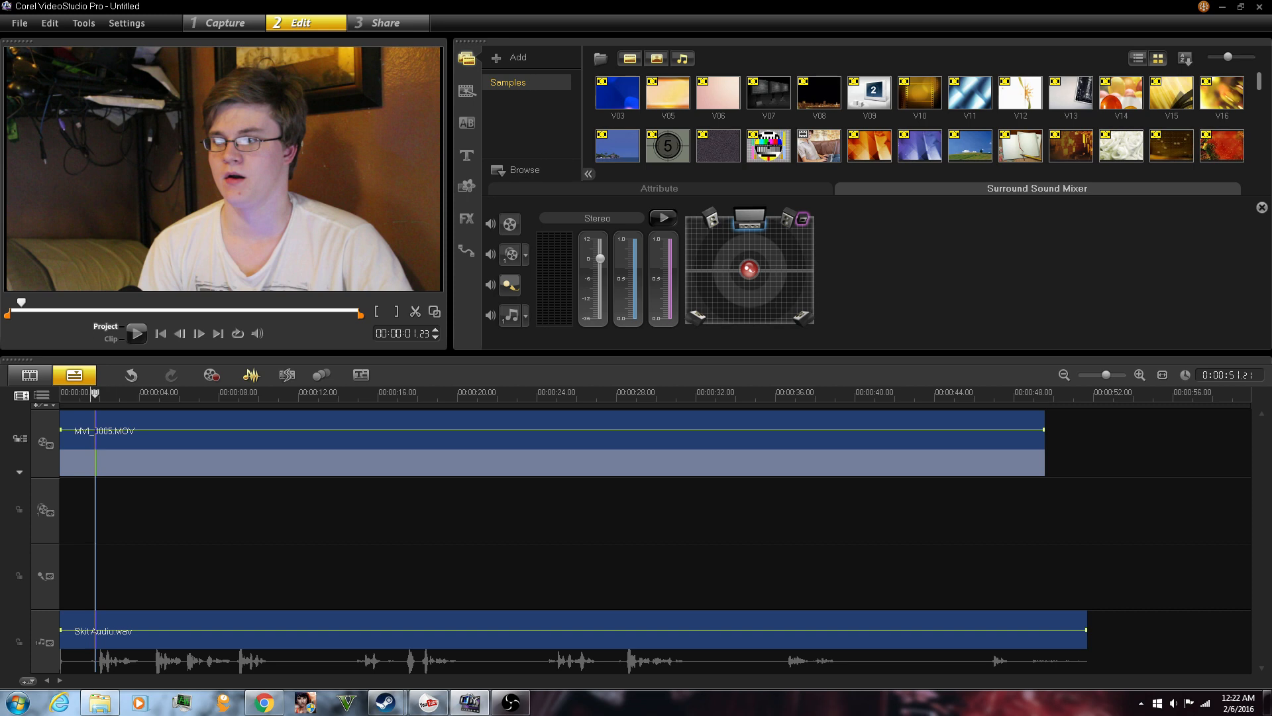
left_click_drag(95, 393, 88, 393)
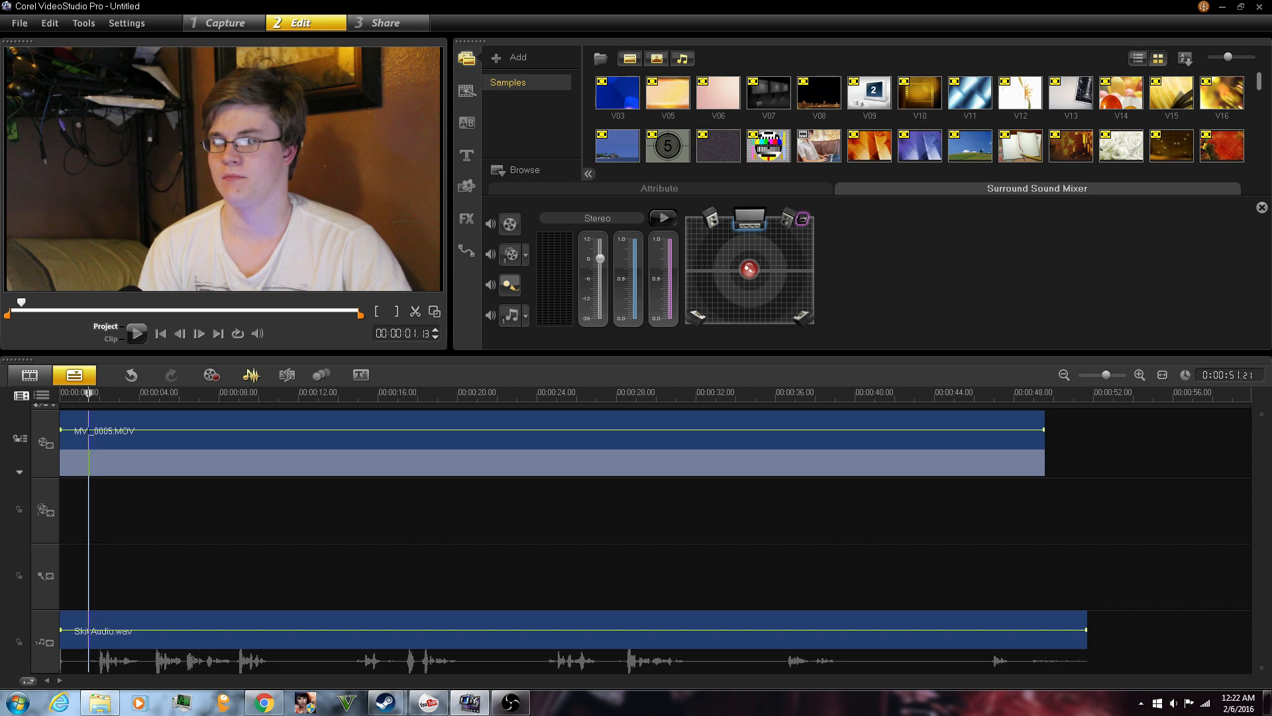
left_click(137, 335)
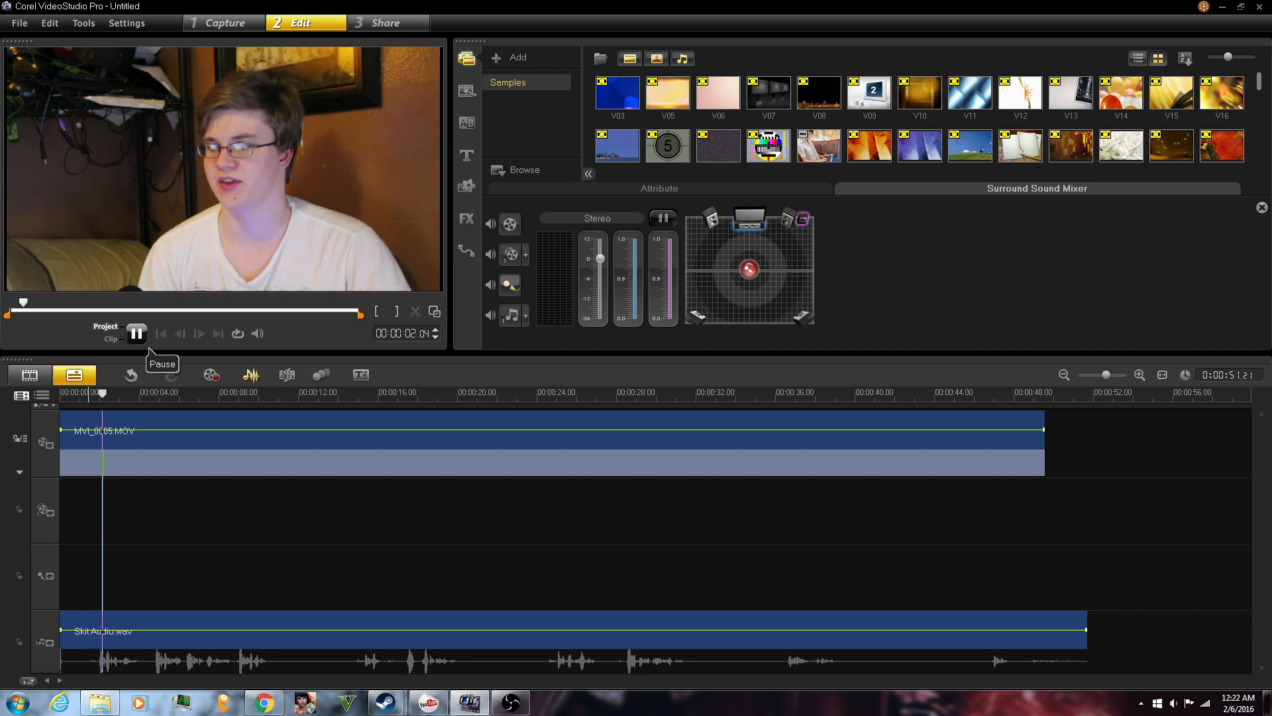
left_click(149, 349)
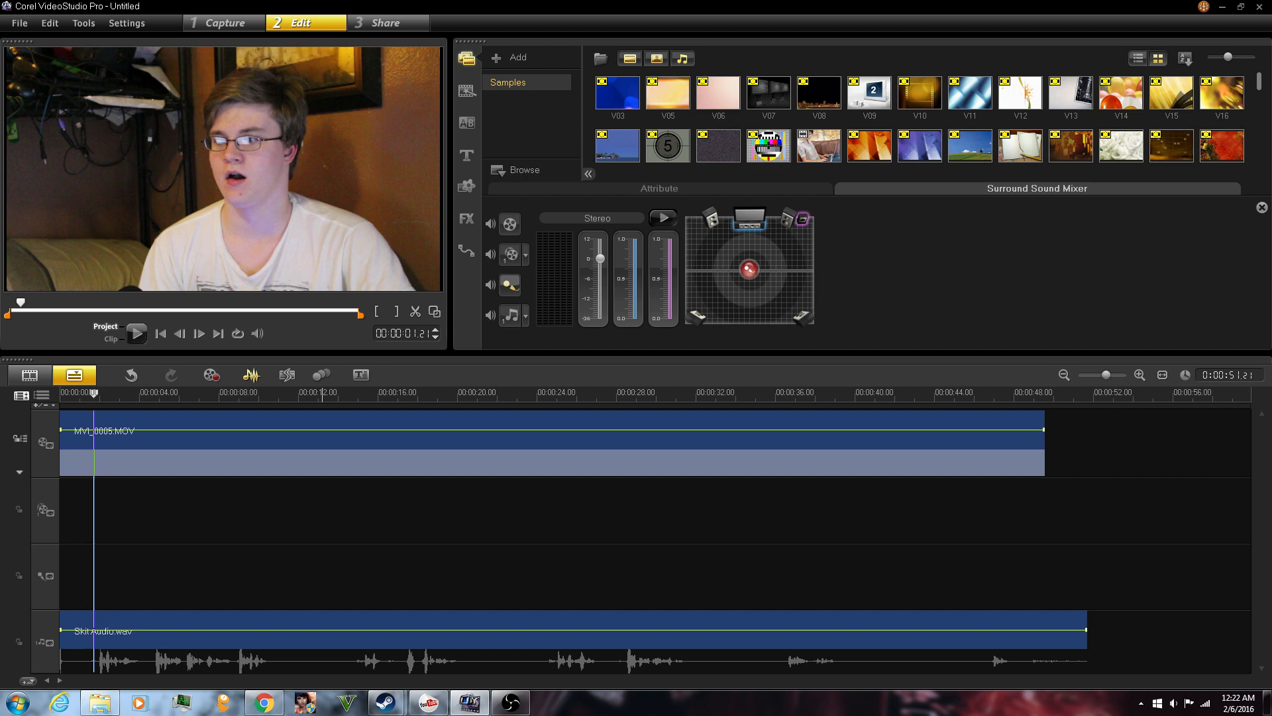
Split both clips at 00:00:01.21 and delete the leading pieces of Skit Audio.wav and MVI_0005.MOV.
left_click(416, 311)
left_click(73, 637)
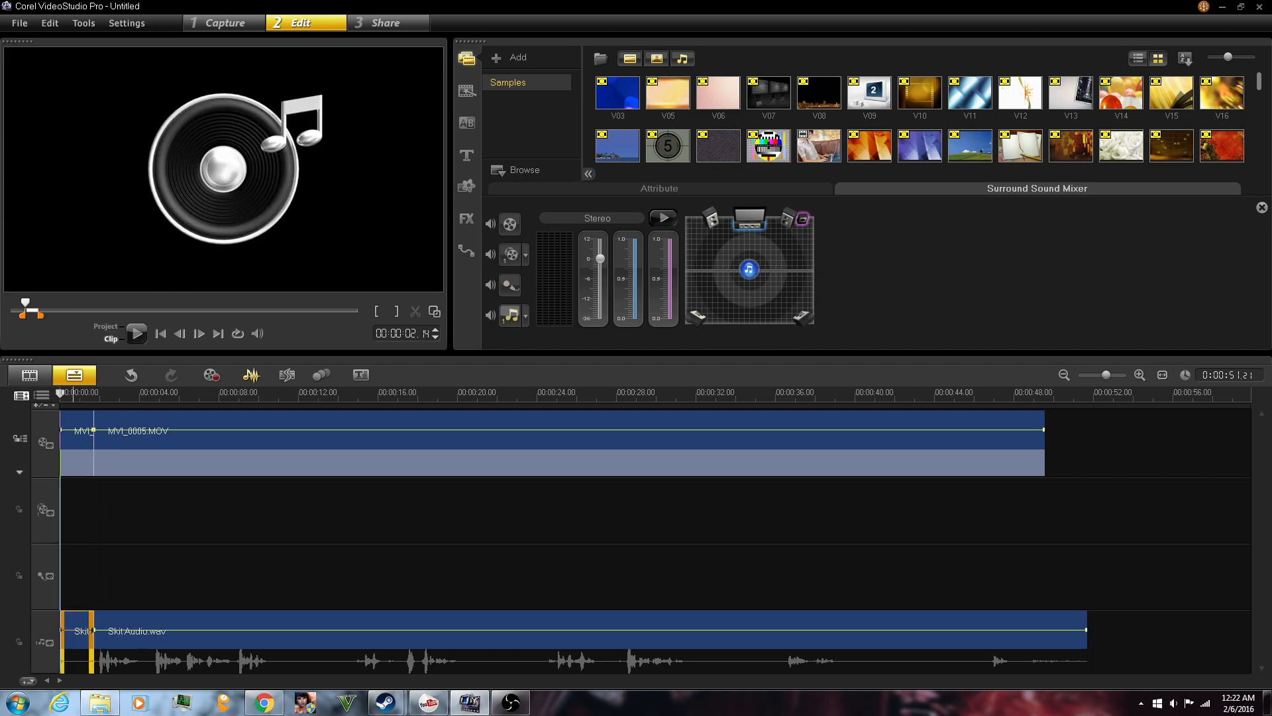
key("Delete")
left_click(78, 438)
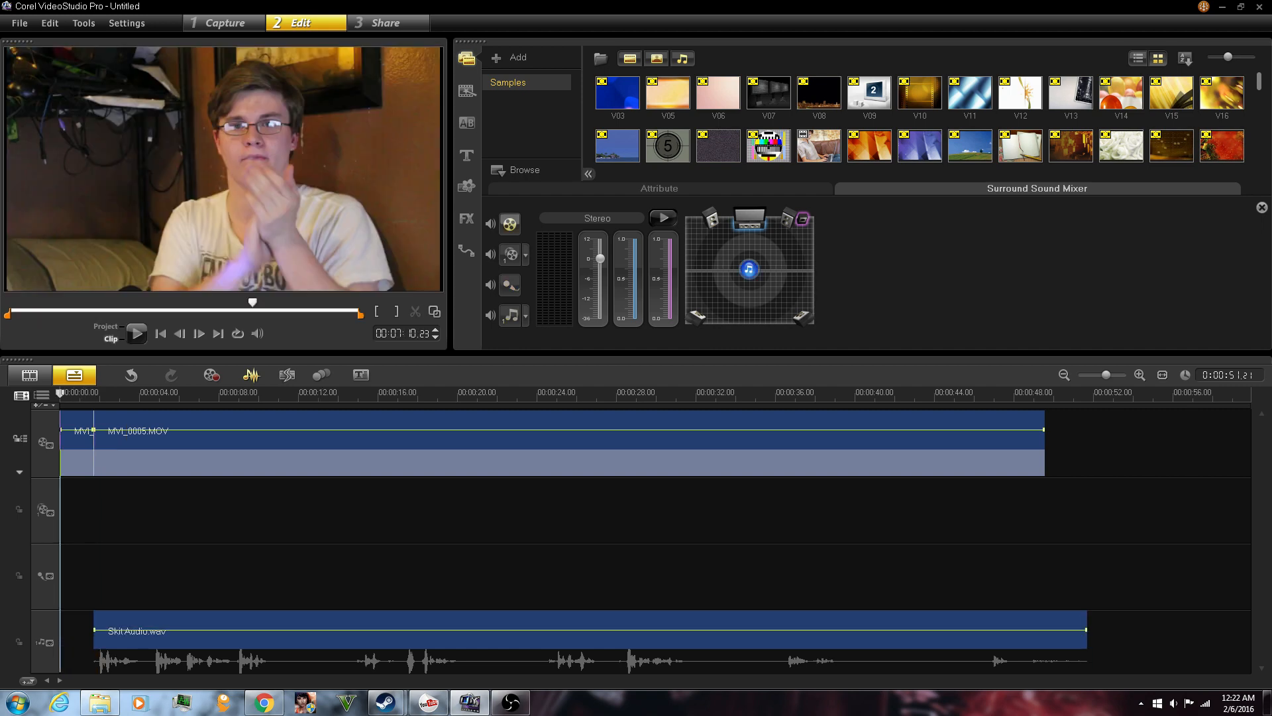
key("Delete")
Move Skit Audio.wav to the timeline start and trim its end to match the end of MVI_0005.MOV.
left_click_drag(233, 646, 199, 646)
left_click_drag(1052, 646, 1009, 646)
left_click(597, 575)
left_click(160, 333)
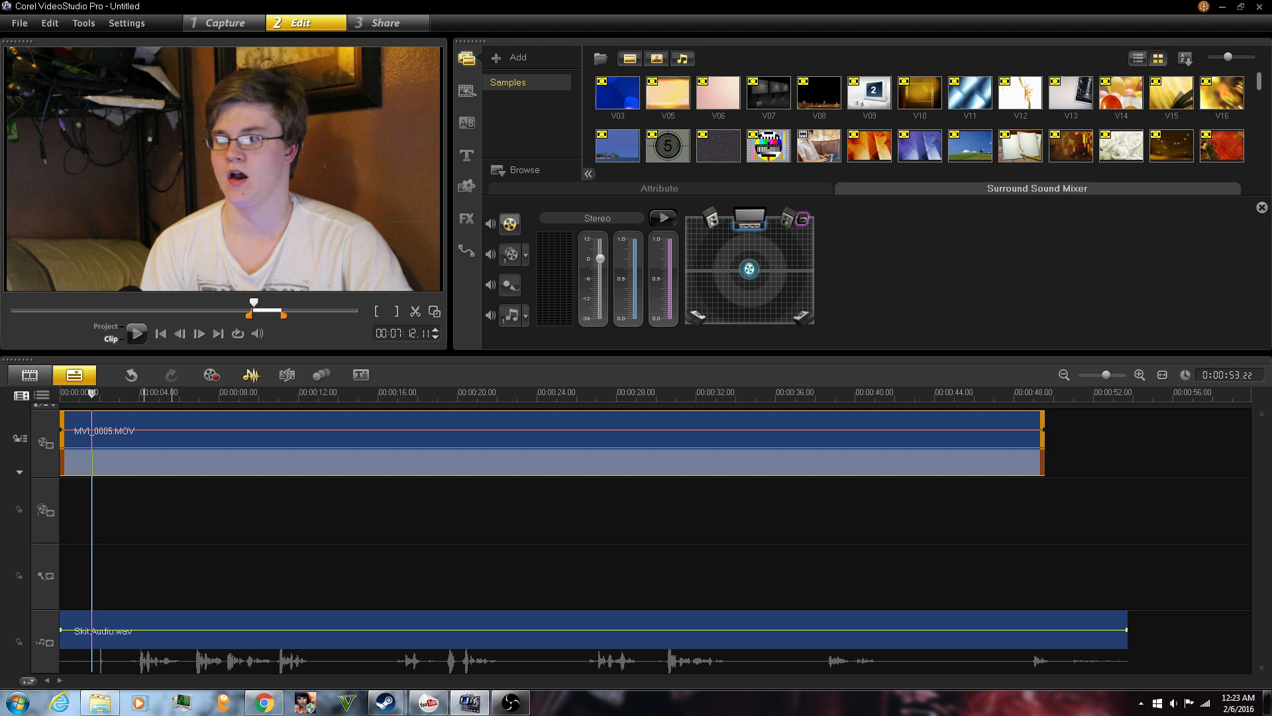
Check the first frames of the project and leave the playhead at the timeline start.
left_click(180, 509)
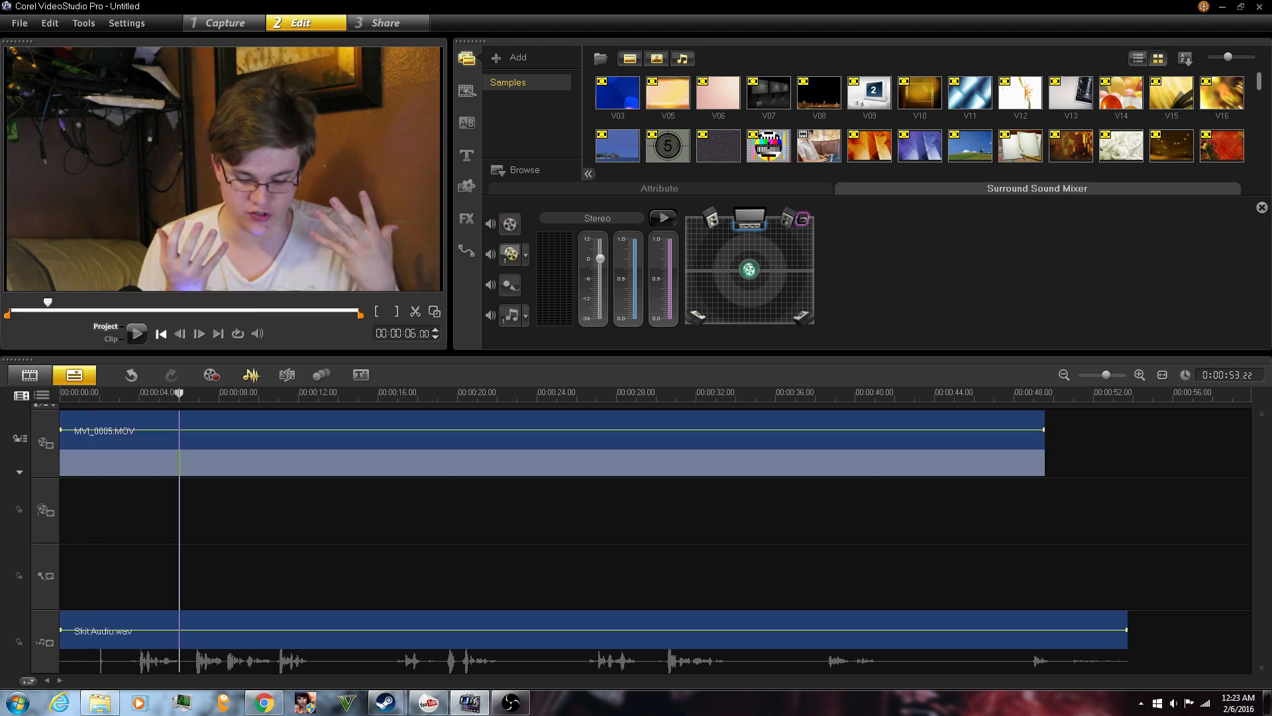
left_click(161, 333)
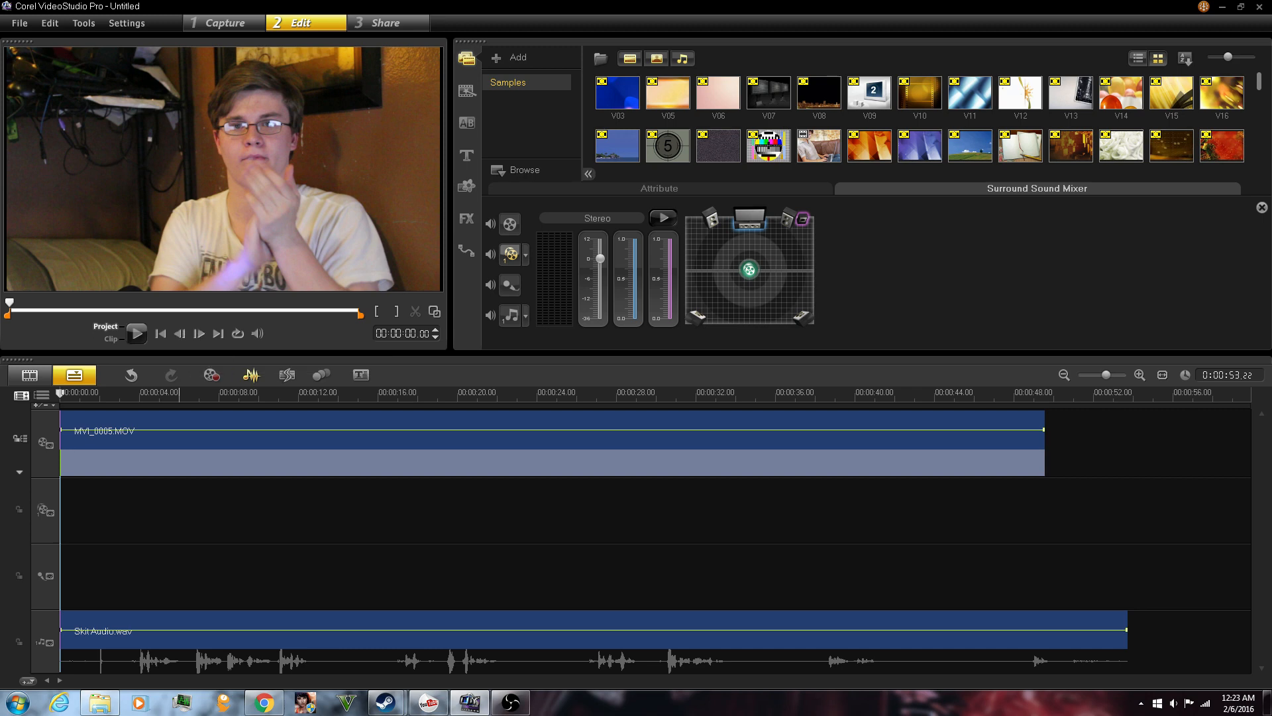
left_click(201, 334)
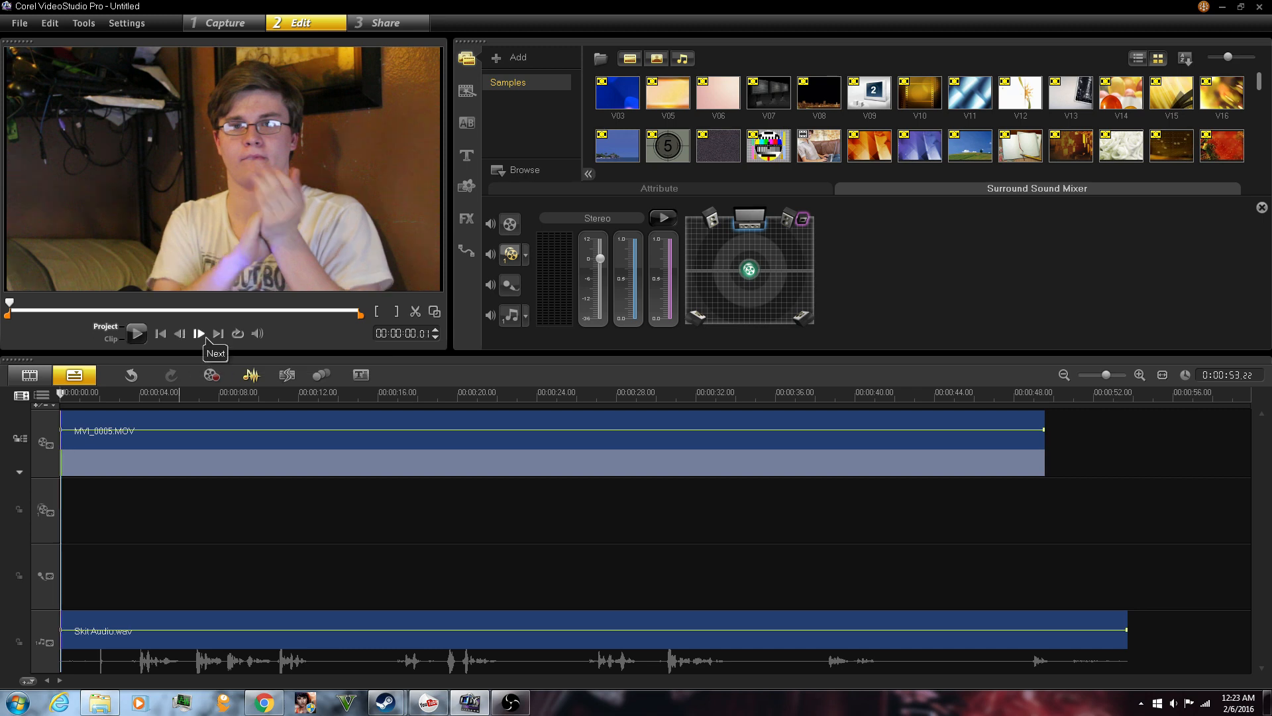
left_click(180, 334)
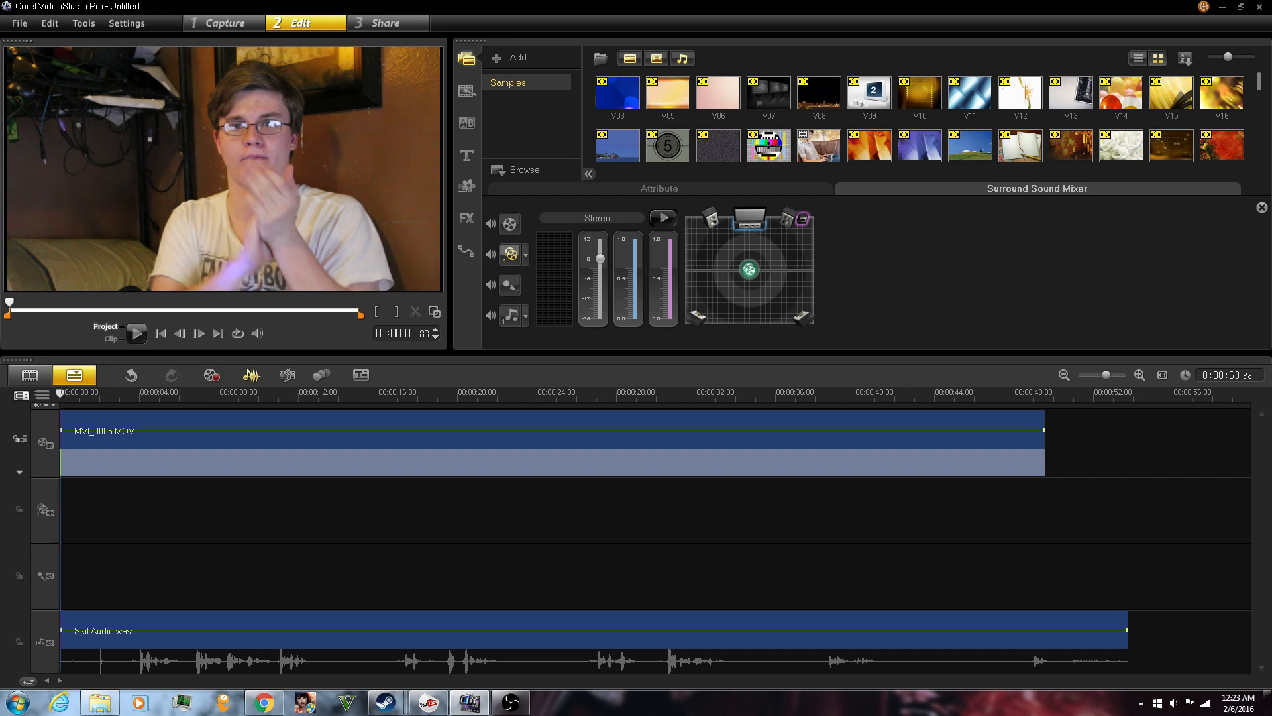
Trim the end of Skit Audio.wav to the end of the MVI_0005.MOV clip and return to the timeline start.
left_click(1138, 641)
left_click(1124, 641)
left_click_drag(1124, 642, 1043, 641)
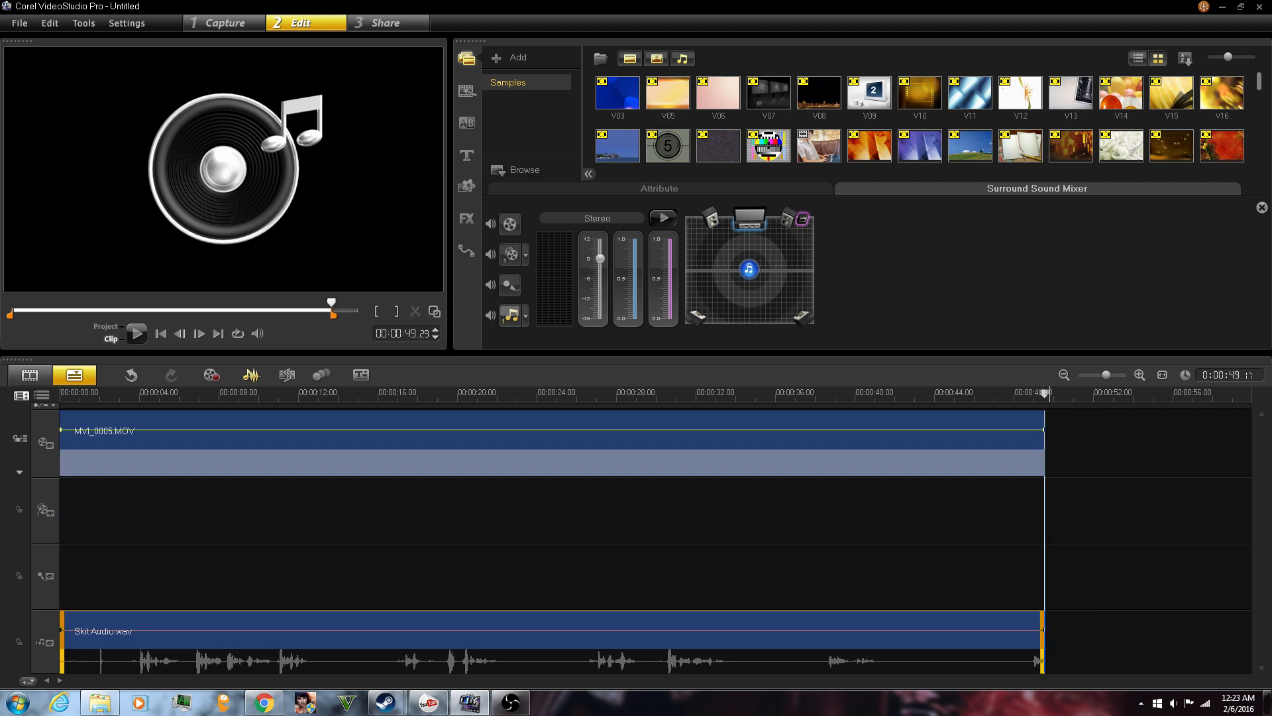
left_click(464, 575)
left_click(161, 333)
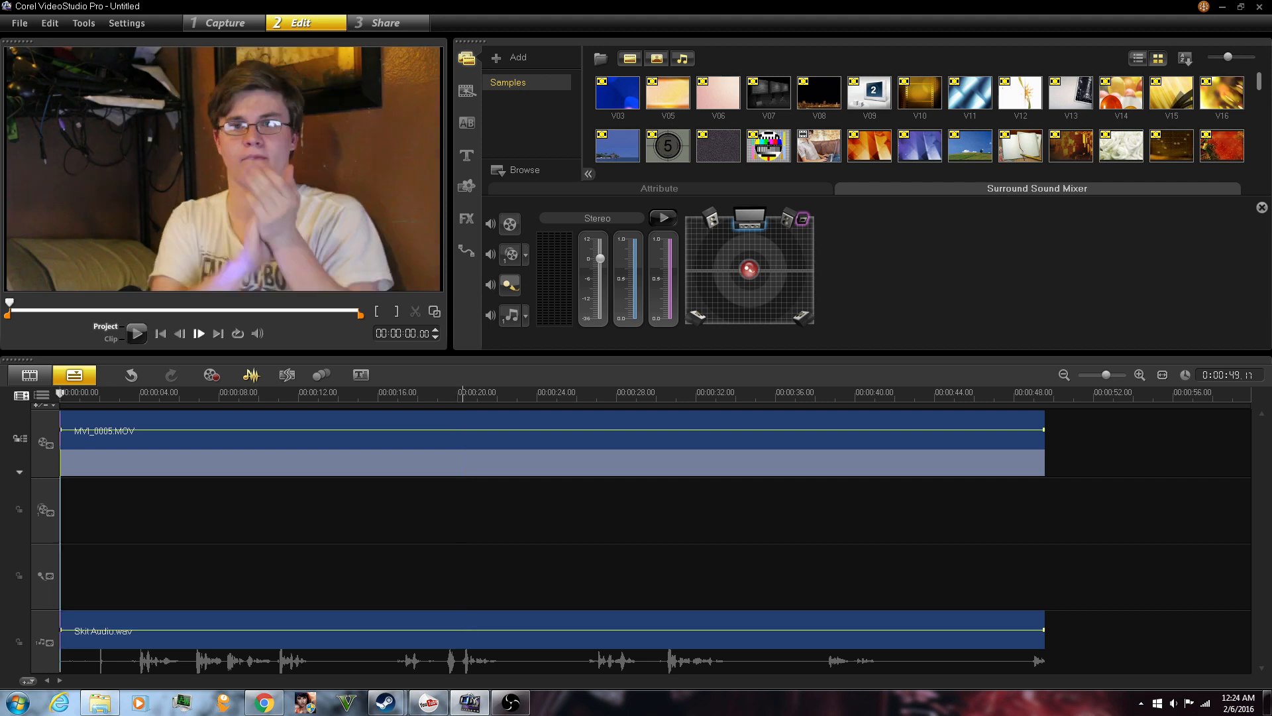
Split both clips one frame after the timeline start, at 00:00:00.01.
left_click(199, 334)
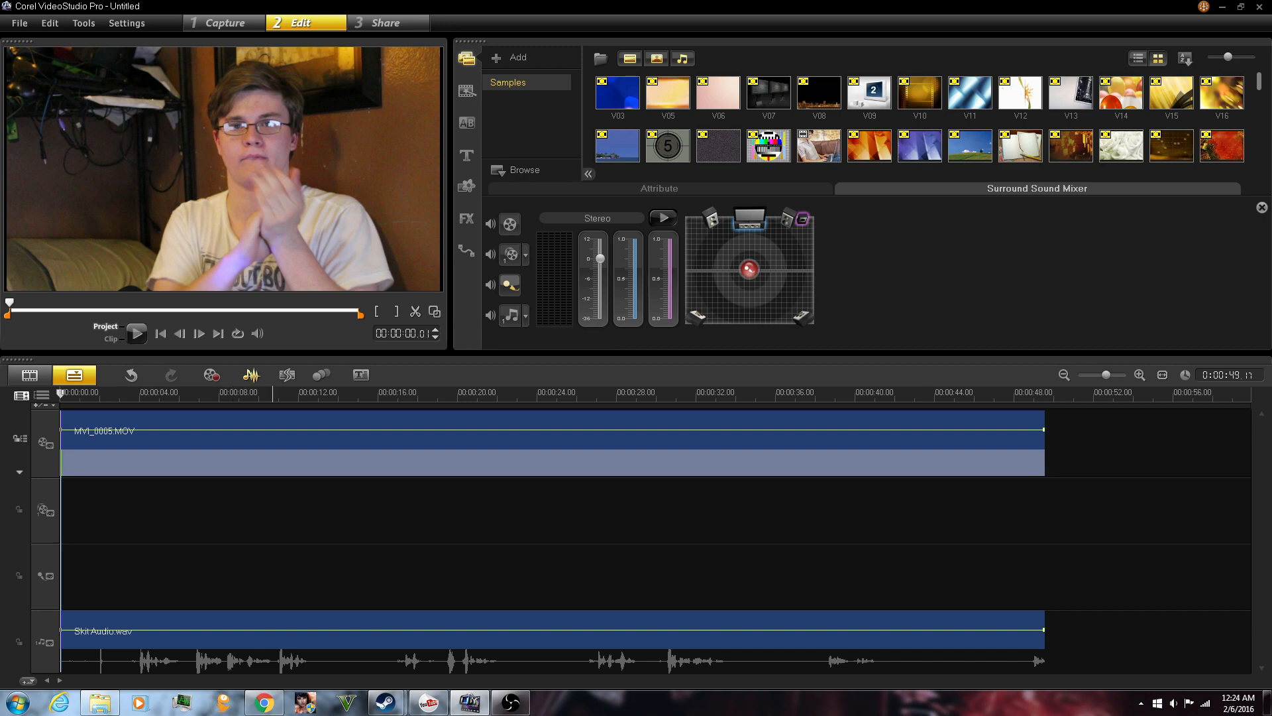
left_click(416, 636)
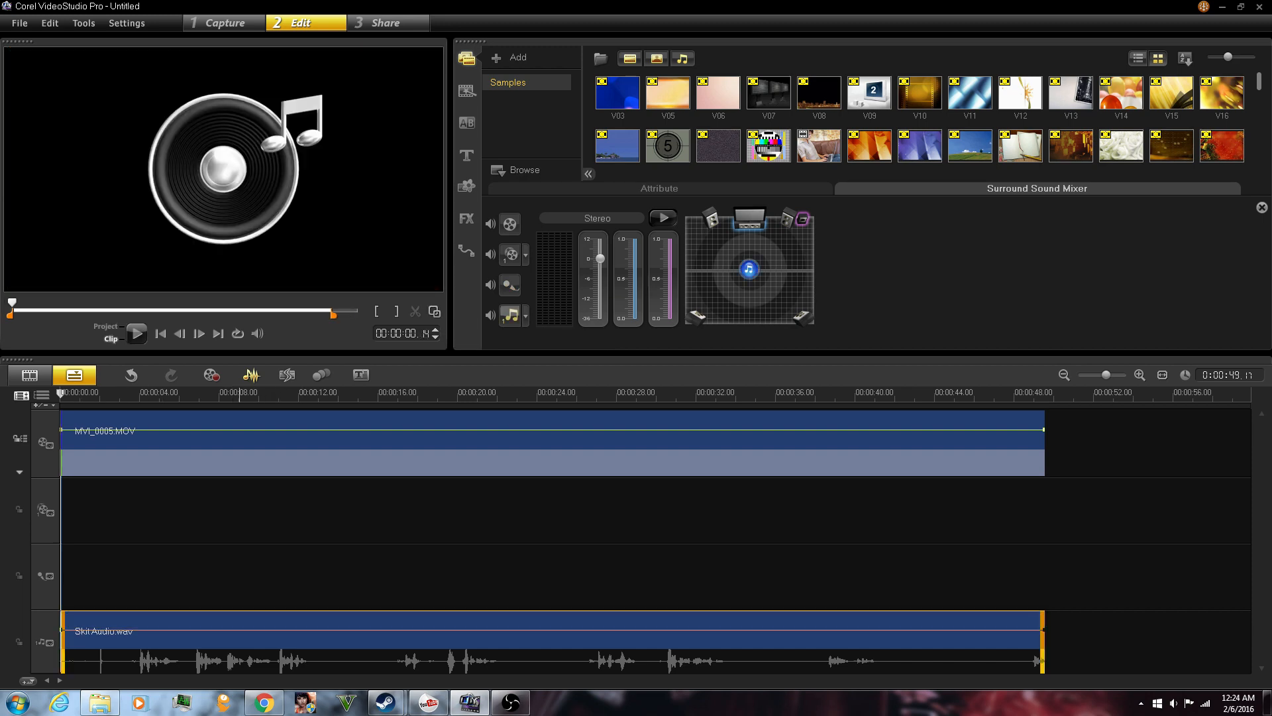
left_click(88, 576)
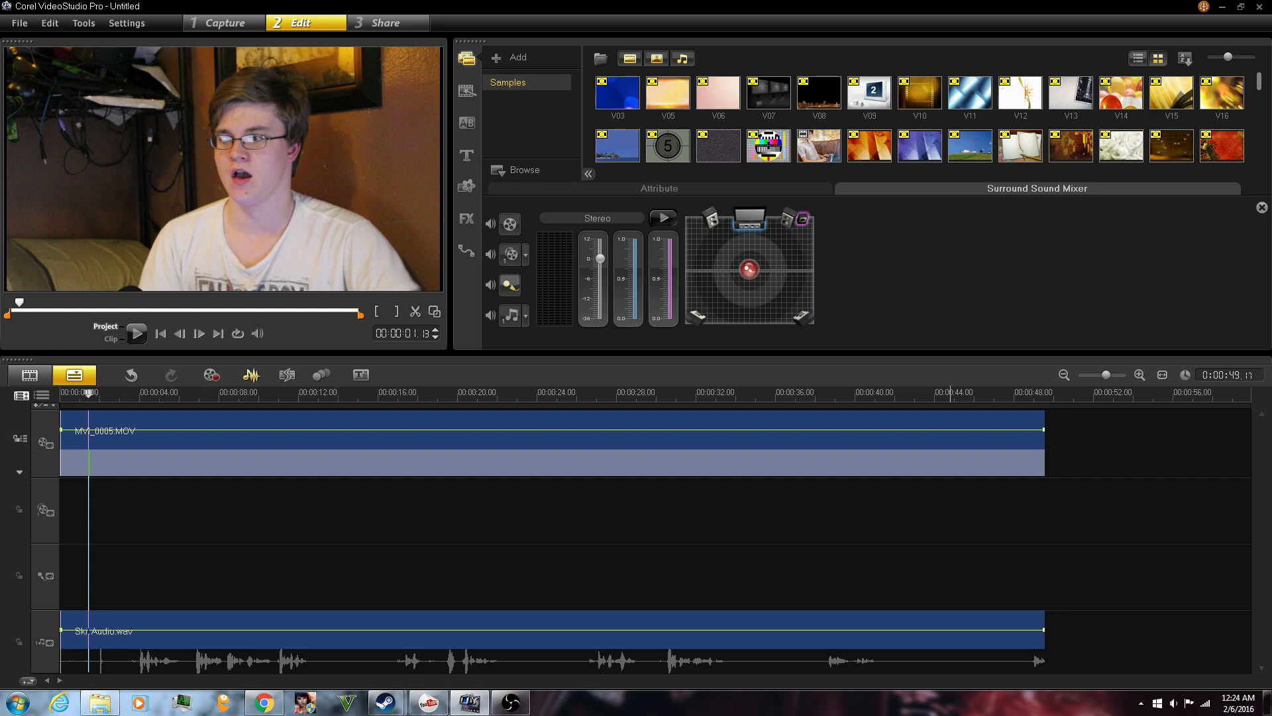
Position the playhead at 00:00:02.01, one frame before the clap in the Skit Audio.wav waveform.
left_click_drag(1106, 375, 1116, 375)
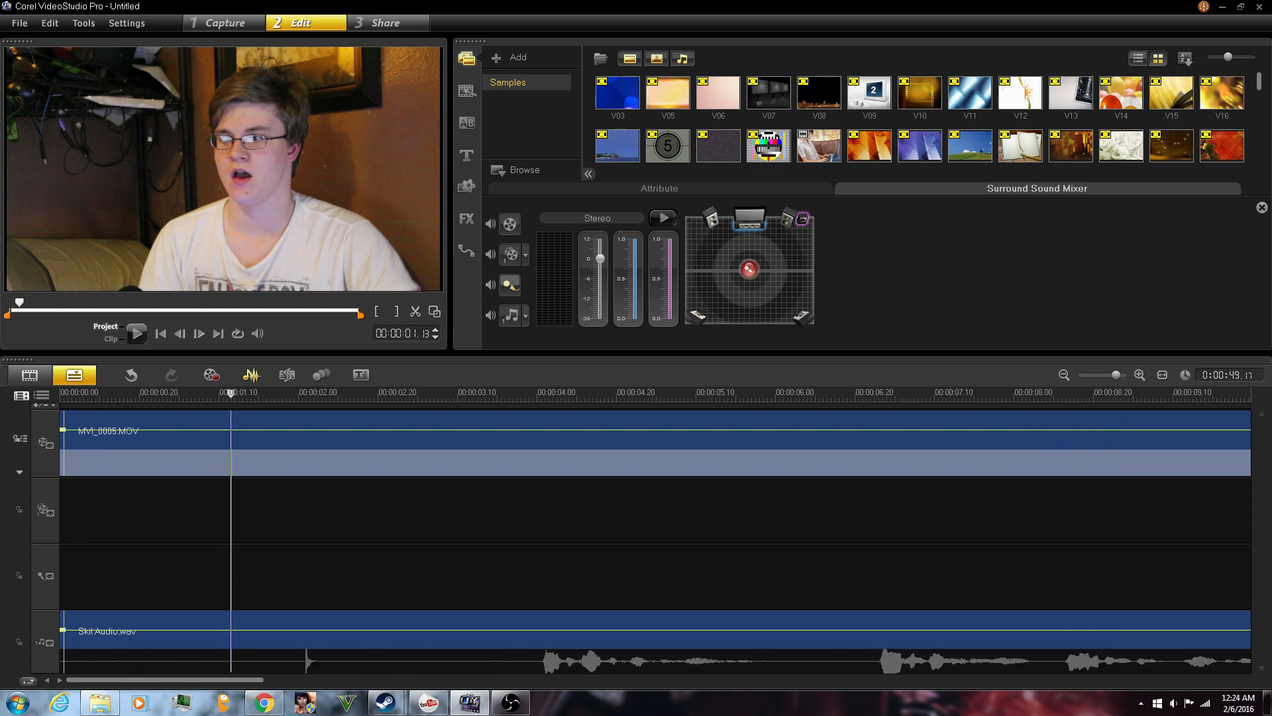
left_click_drag(1116, 374, 1126, 374)
scroll(656, 530, "down", 3)
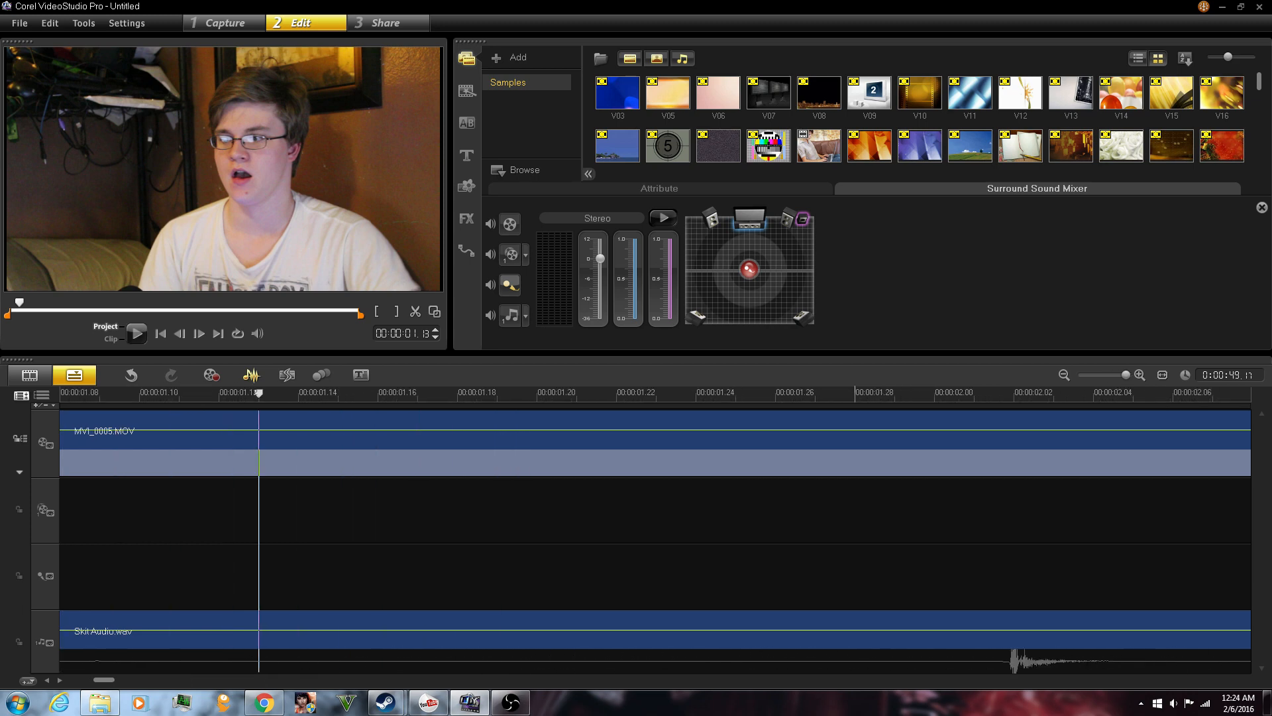
left_click(974, 393)
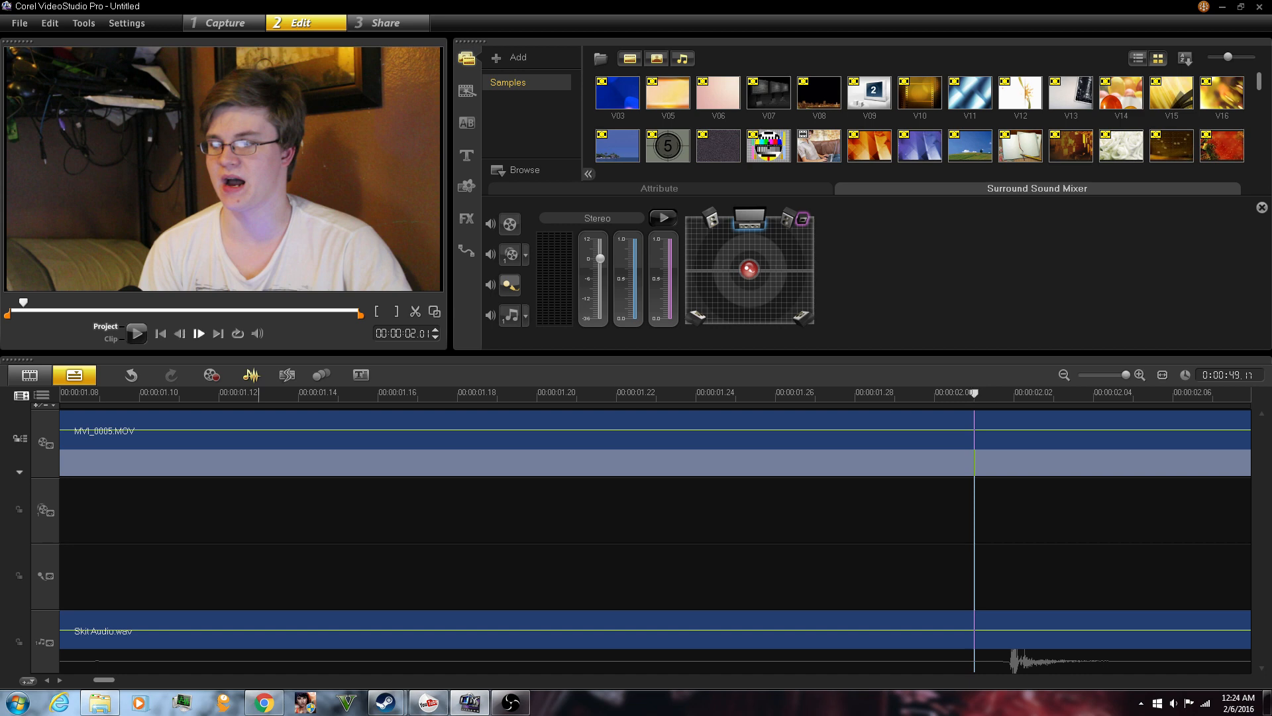
left_click(199, 334)
left_click(178, 334)
Split both clips at 00:00:02.01 and delete the Skit Audio.wav piece directly before the clap.
left_click(415, 310)
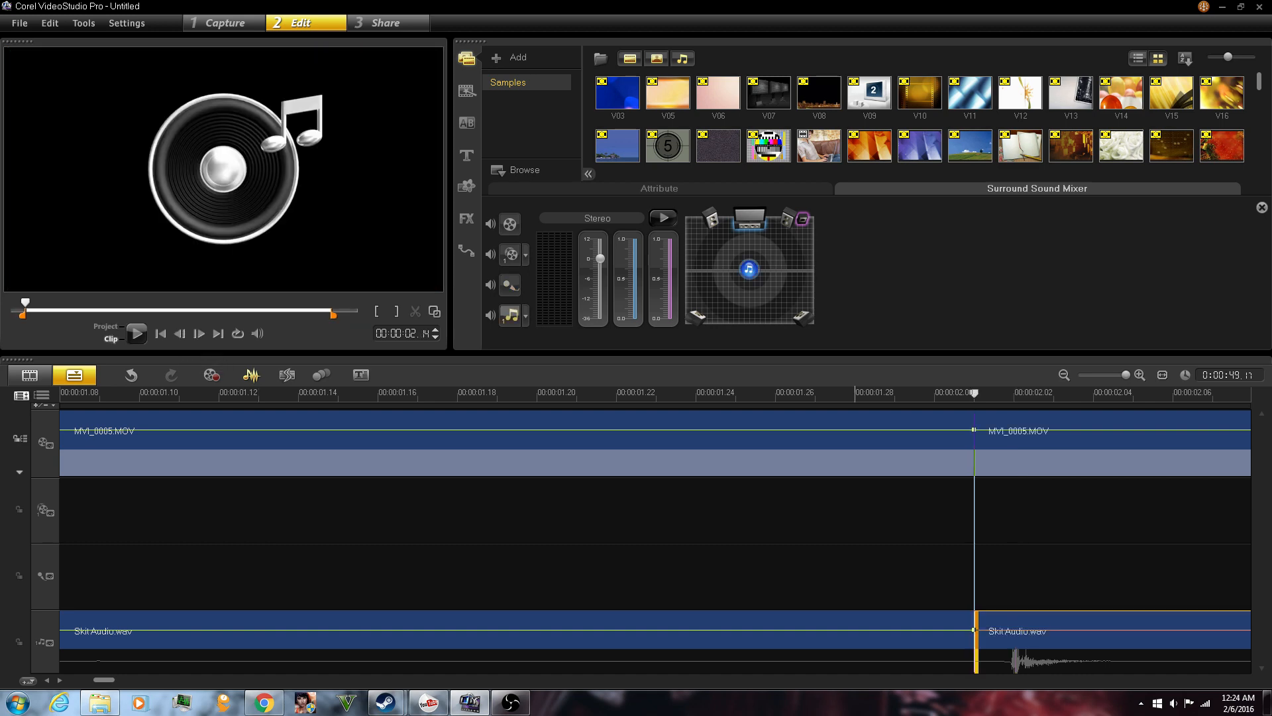
left_click(517, 639)
key("Delete")
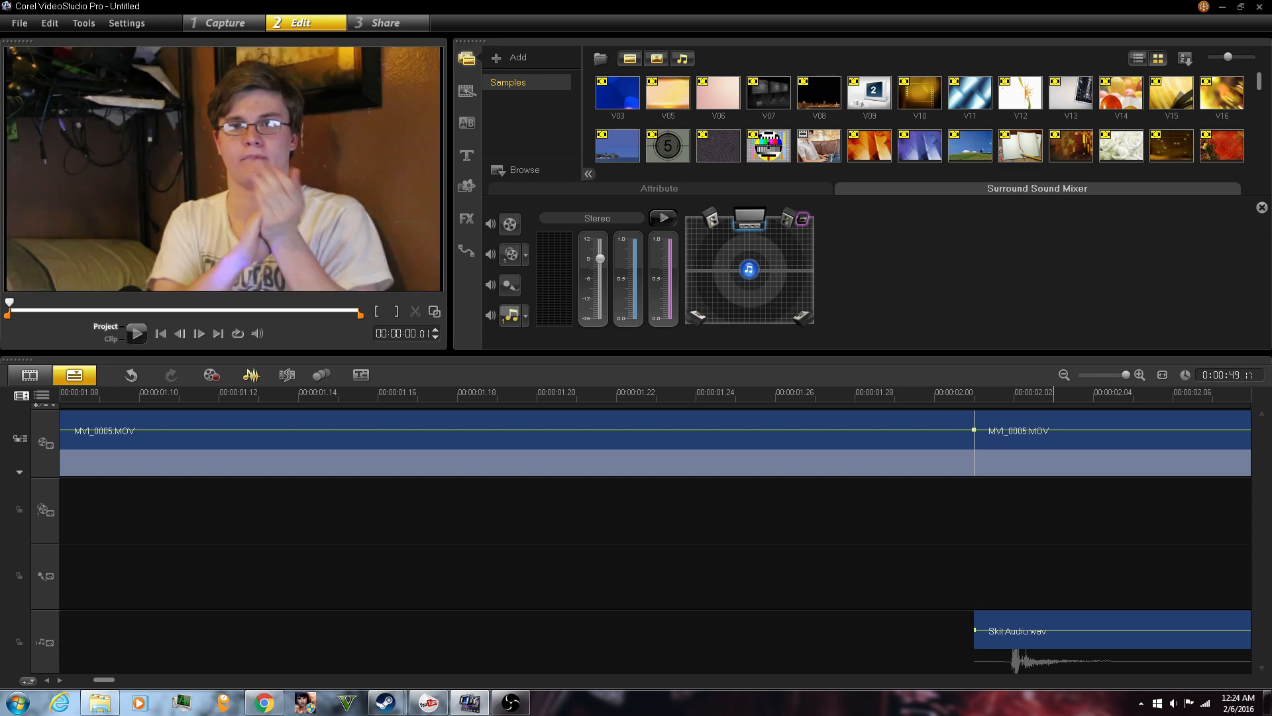
Delete the one-frame pieces of MVI_0005.MOV and Skit Audio.wav at the very start of the timeline.
left_click(417, 437)
left_click(161, 333)
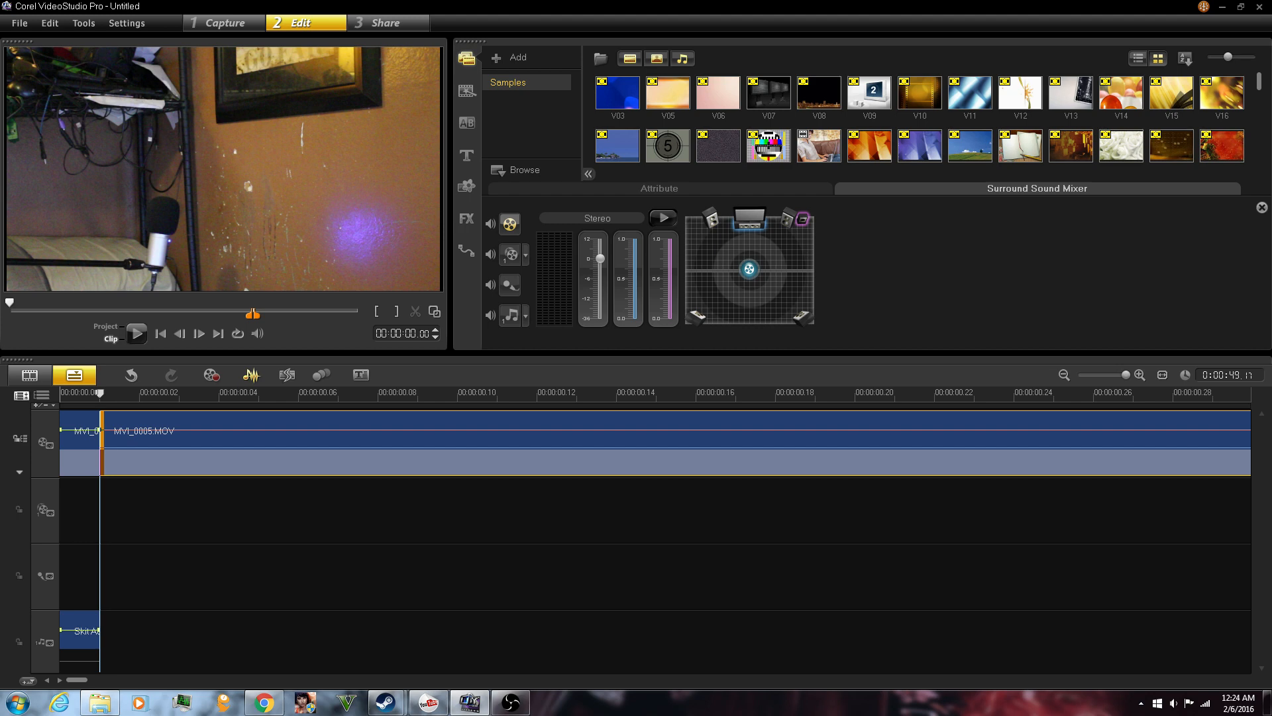
left_click(80, 443)
key("Delete")
left_click(80, 629)
key("Delete")
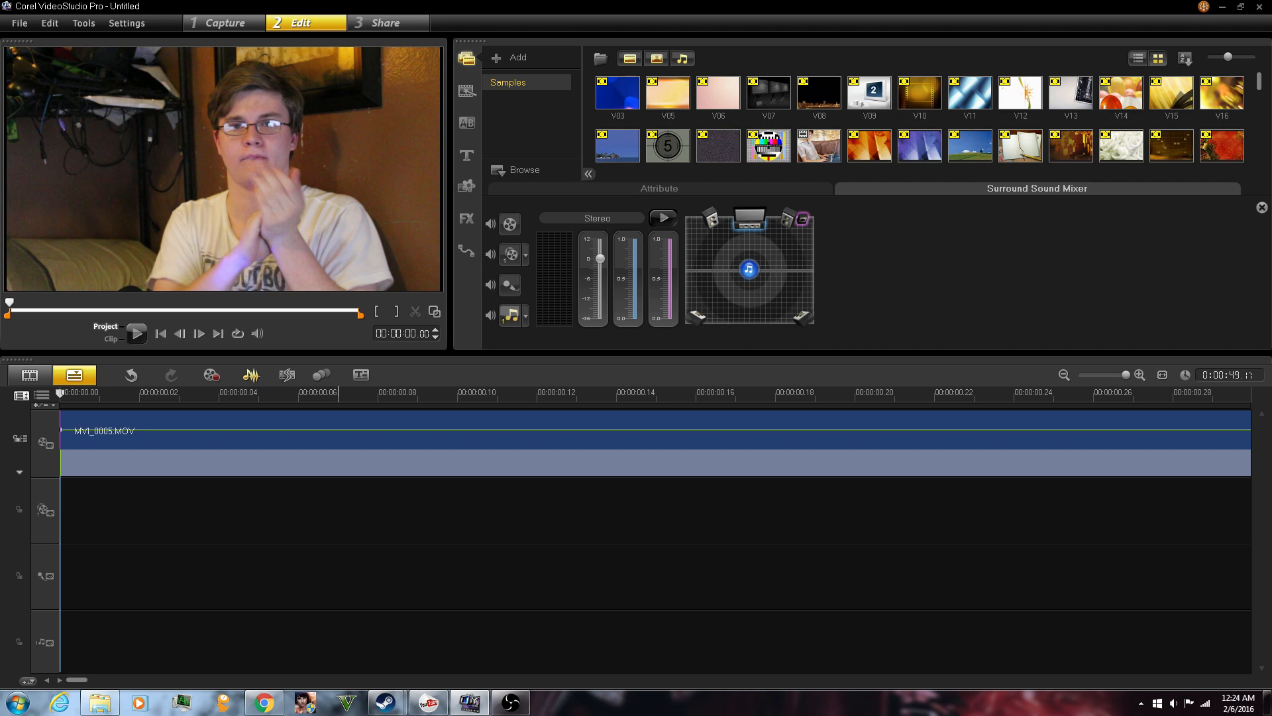
Move the remaining Skit Audio.wav clip to the very start of the timeline and return the playhead there.
key("ctrl+z")
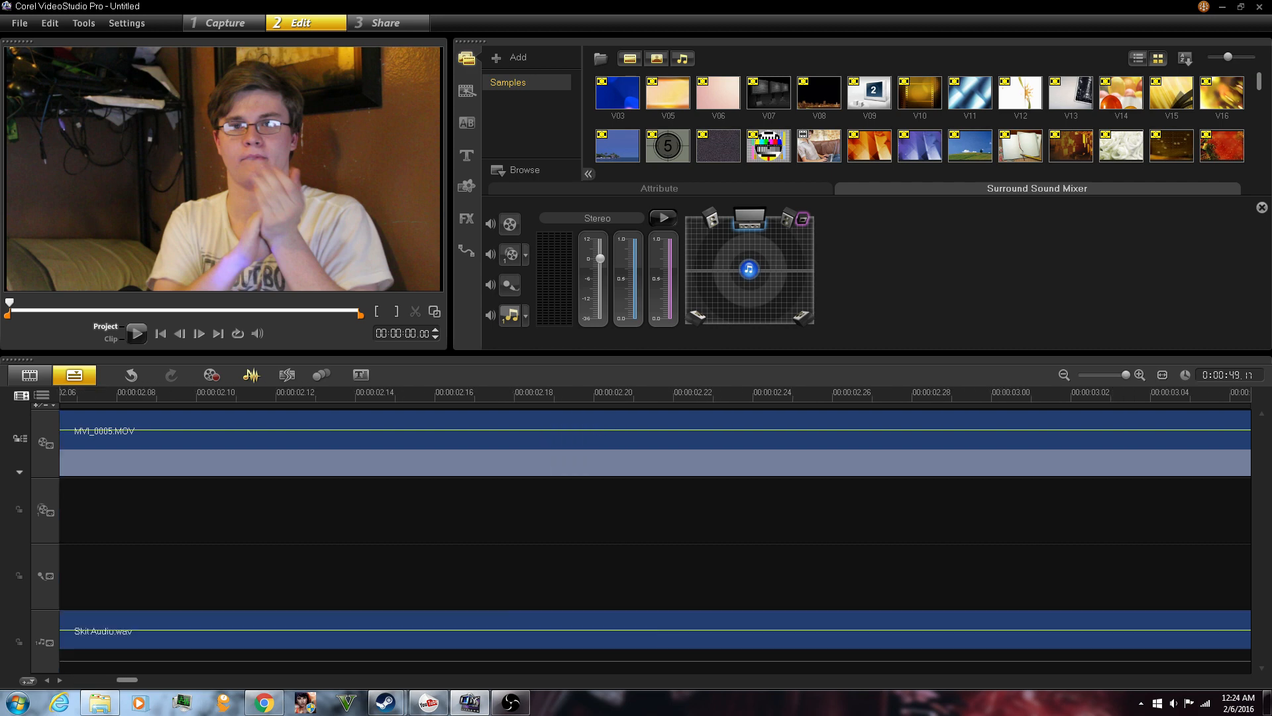
scroll(655, 540, "left", 5)
left_click_drag(451, 636, 103, 639)
mouse_move(1126, 375)
left_mouse_down()
mouse_move(1077, 374)
mouse_move(1113, 375)
left_mouse_up()
left_click_drag(361, 637, 223, 640)
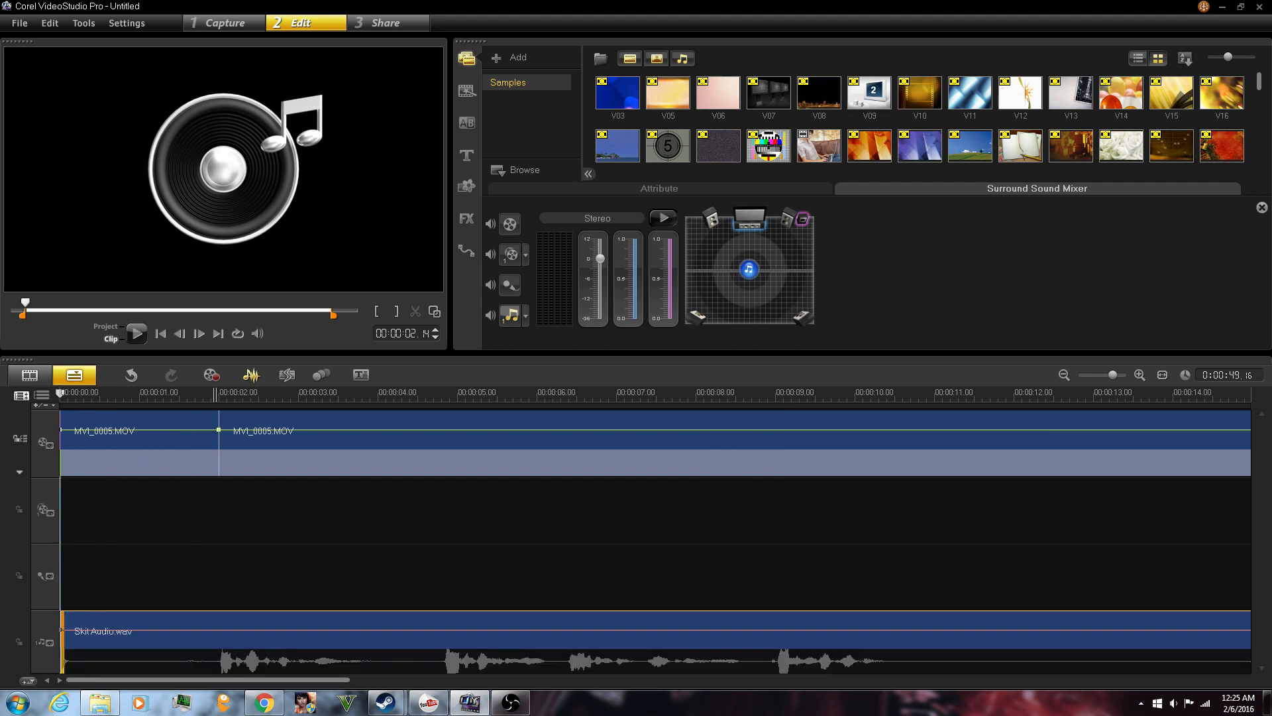
left_click(213, 393)
left_click(161, 333)
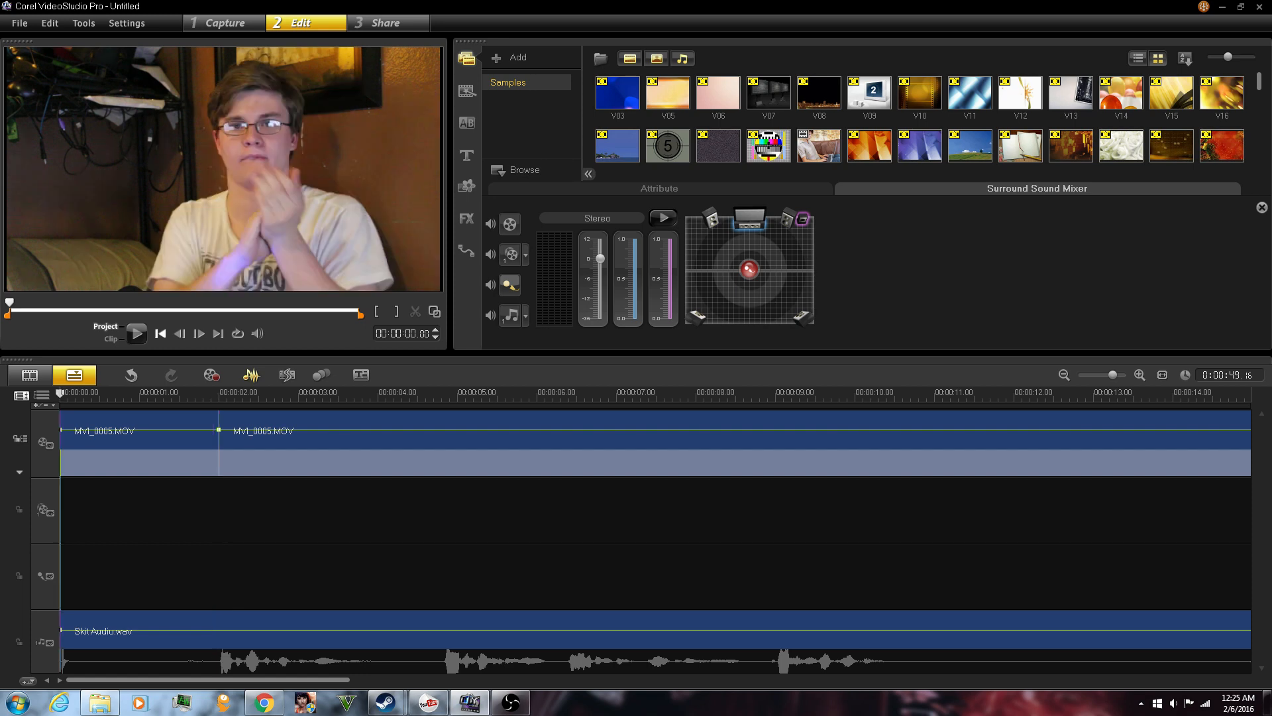